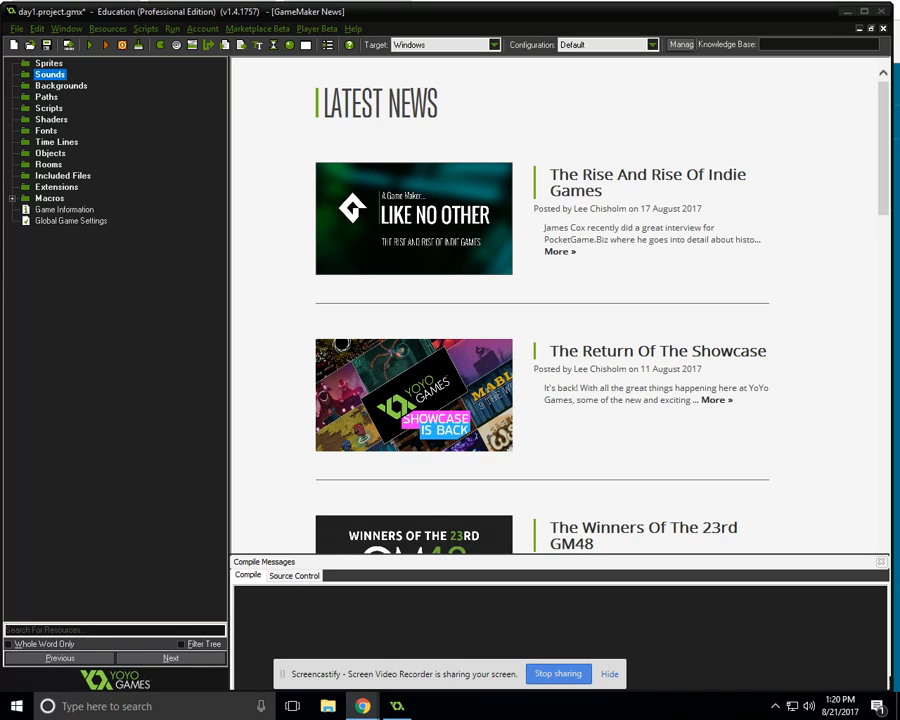
Step: Create a new sprite resource and name it spr_player
{"action": "right_click", "coordinate": [48, 63]}
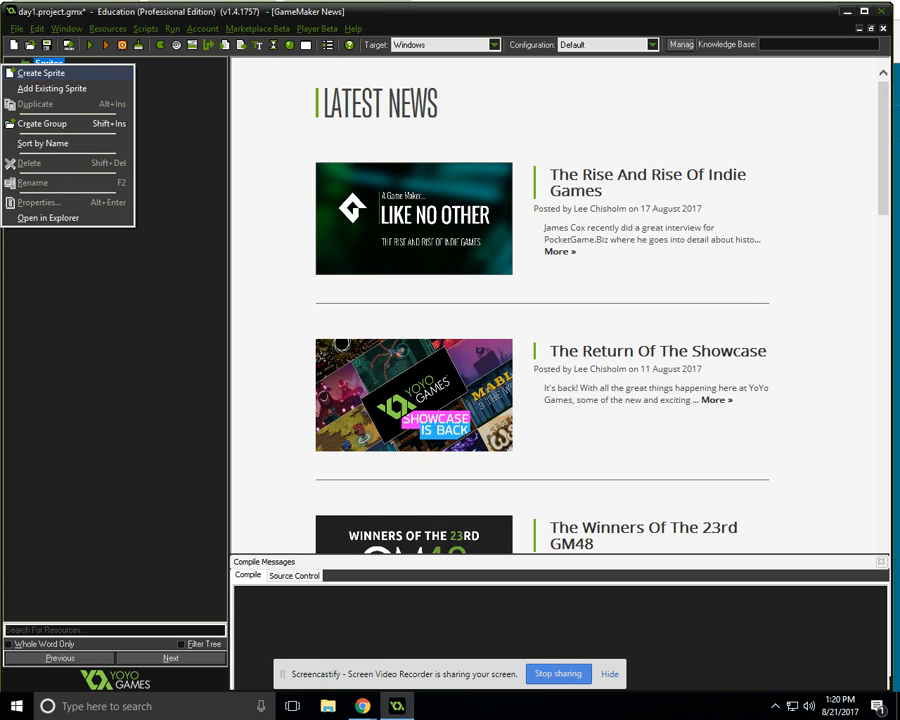
{"action": "left_click", "coordinate": [41, 73]}
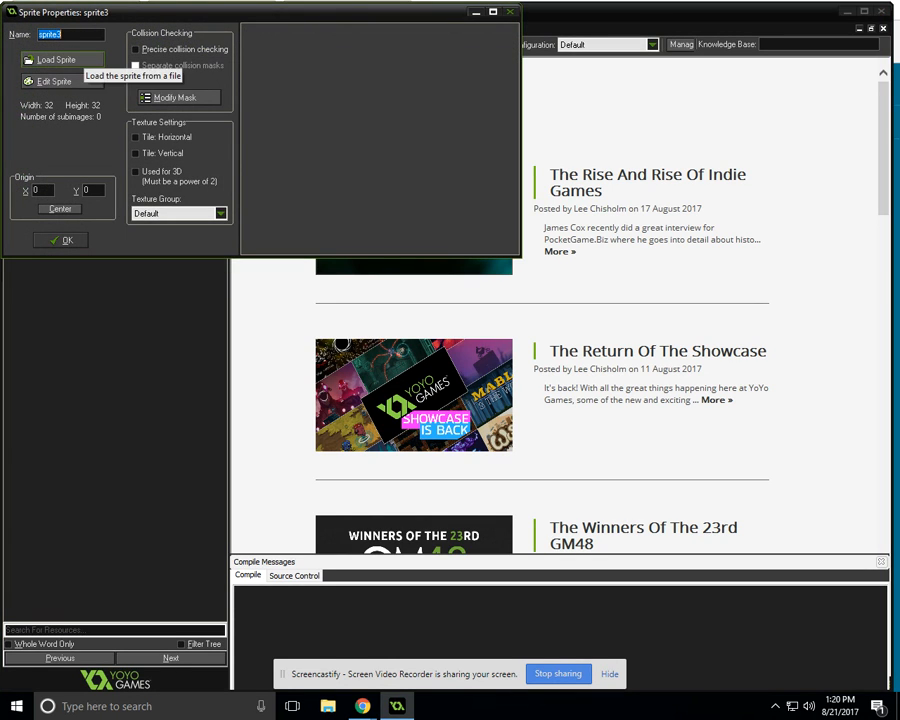
{"action": "type", "text": "spr_"}
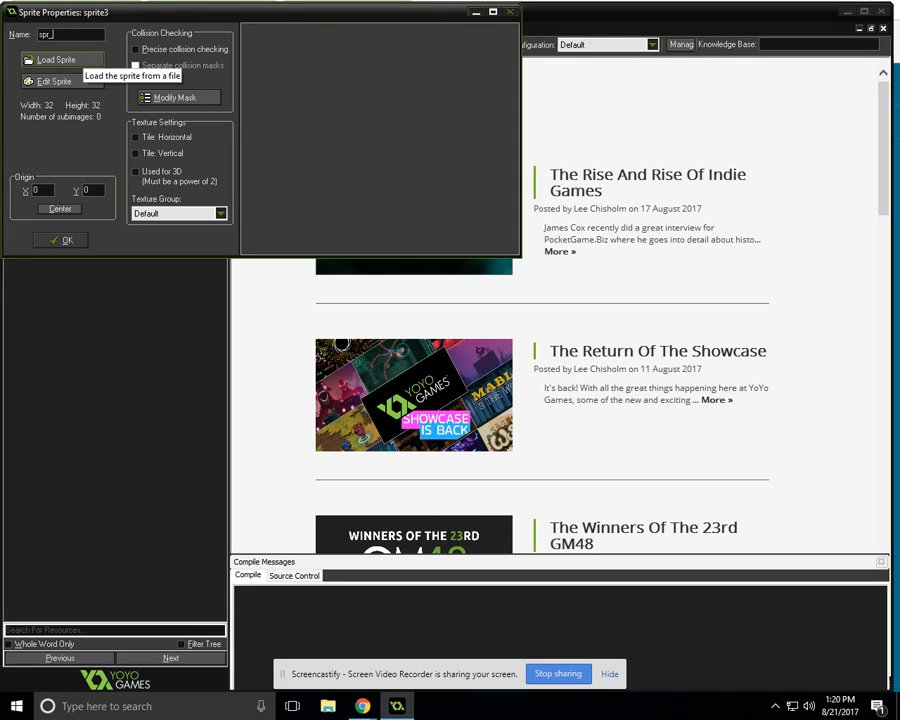
{"action": "type", "text": "player"}
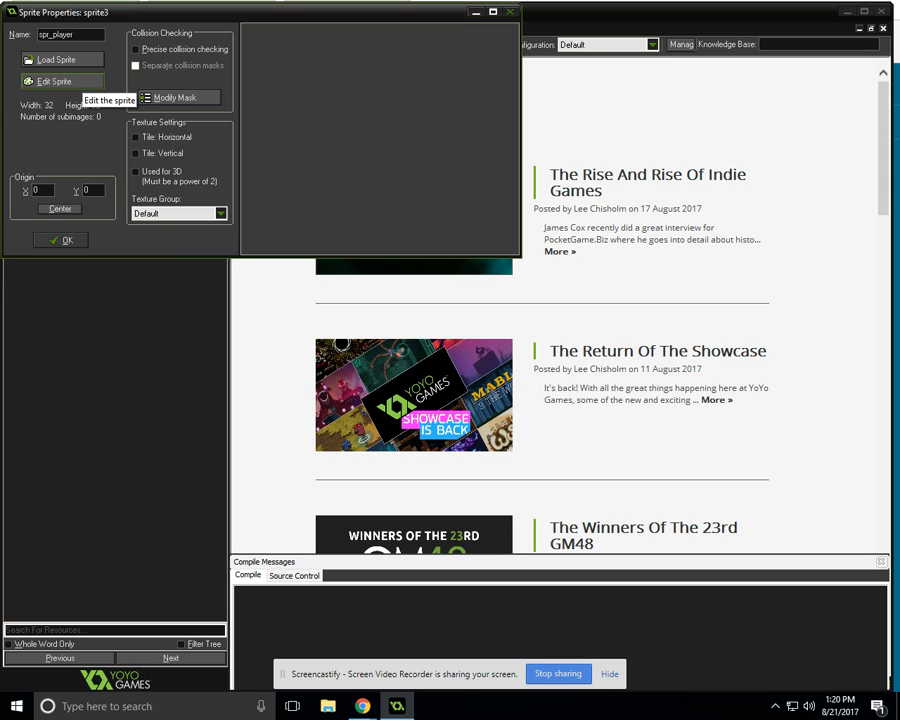
Step: Create a blank 32 x 32 image for spr_player in the sprite editor
{"action": "left_click", "coordinate": [62, 81]}
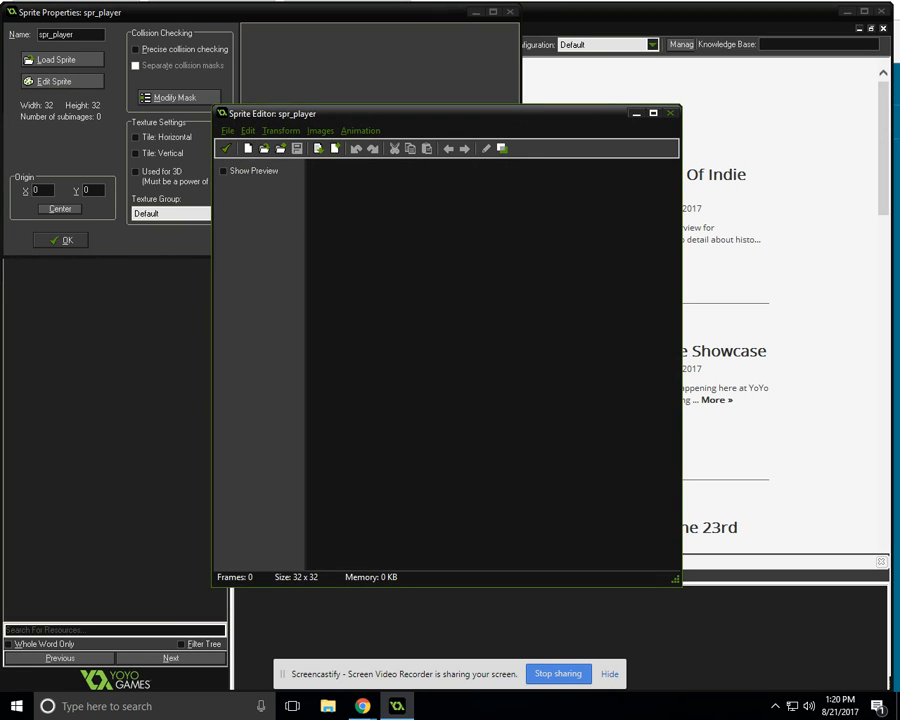
{"action": "left_click", "coordinate": [228, 131]}
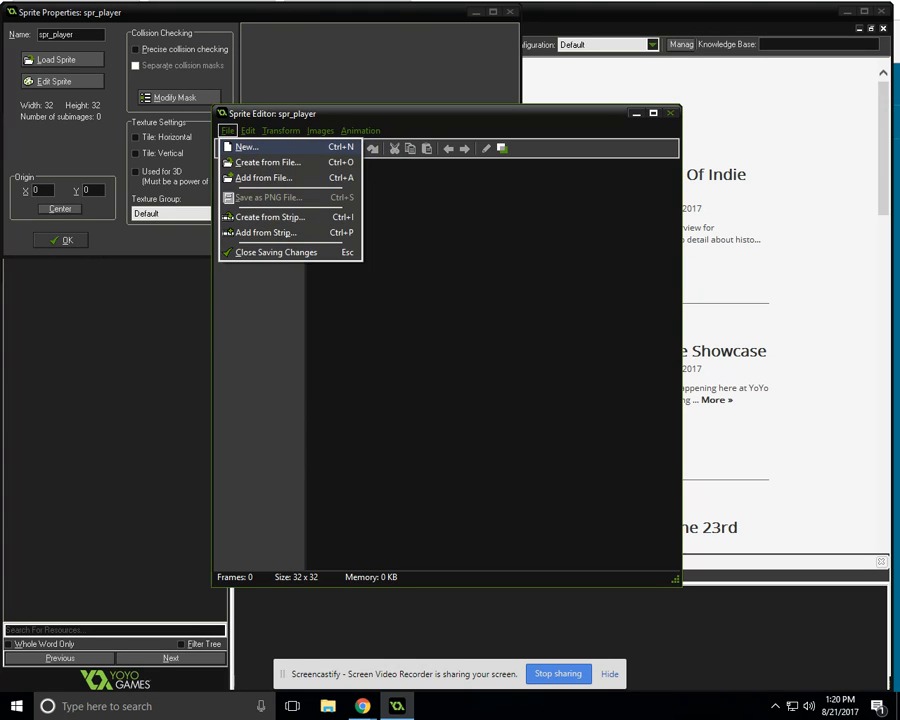
{"action": "key", "text": "Return"}
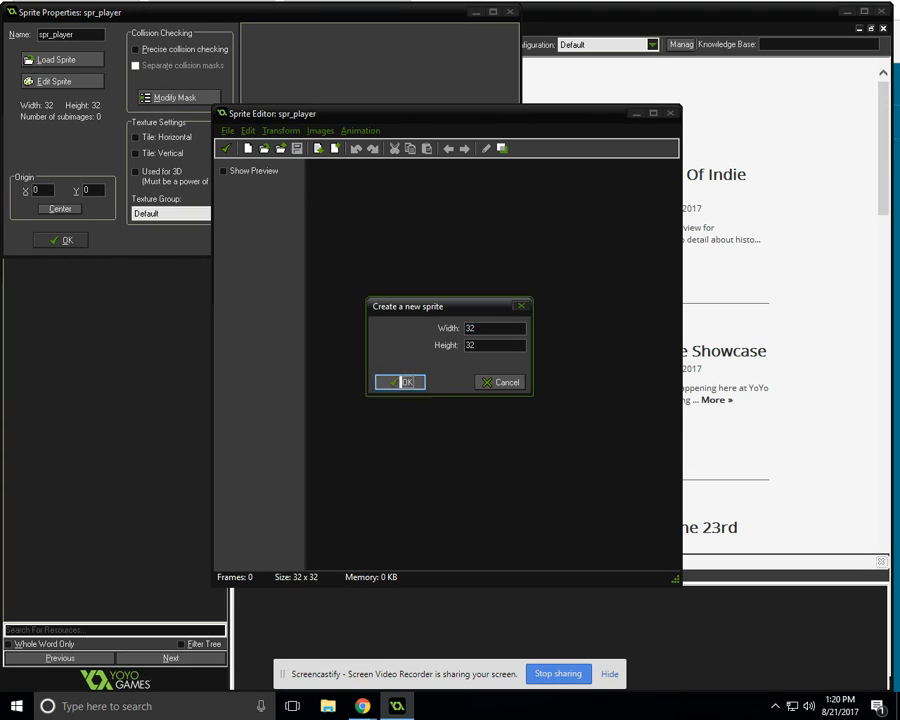
{"action": "key", "text": "Return"}
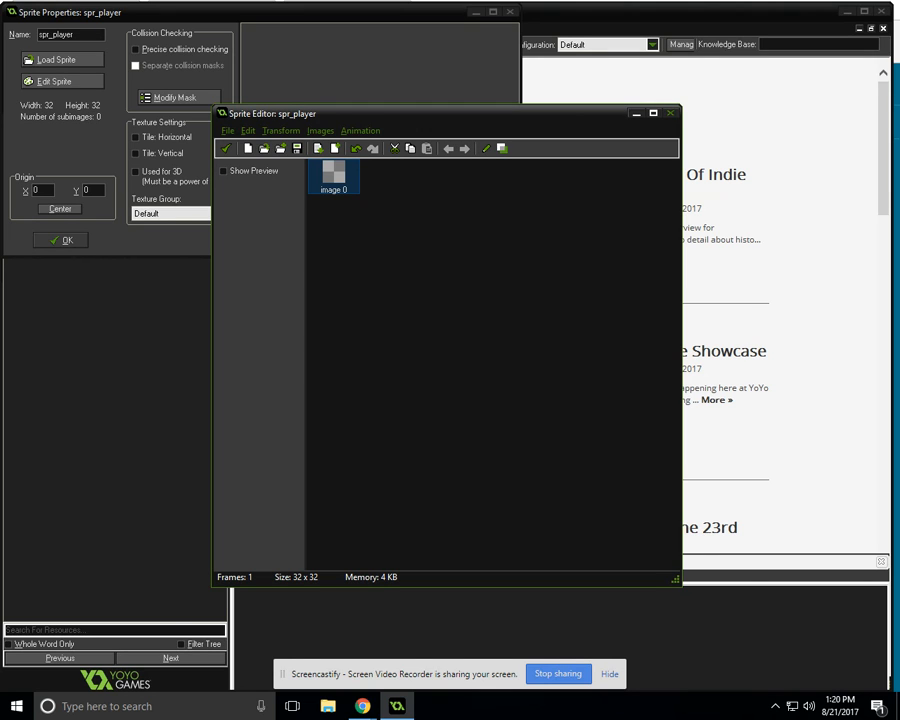
Step: Open spr_player's blank image for editing and flood fill the whole canvas with black
{"action": "double_click", "coordinate": [334, 175]}
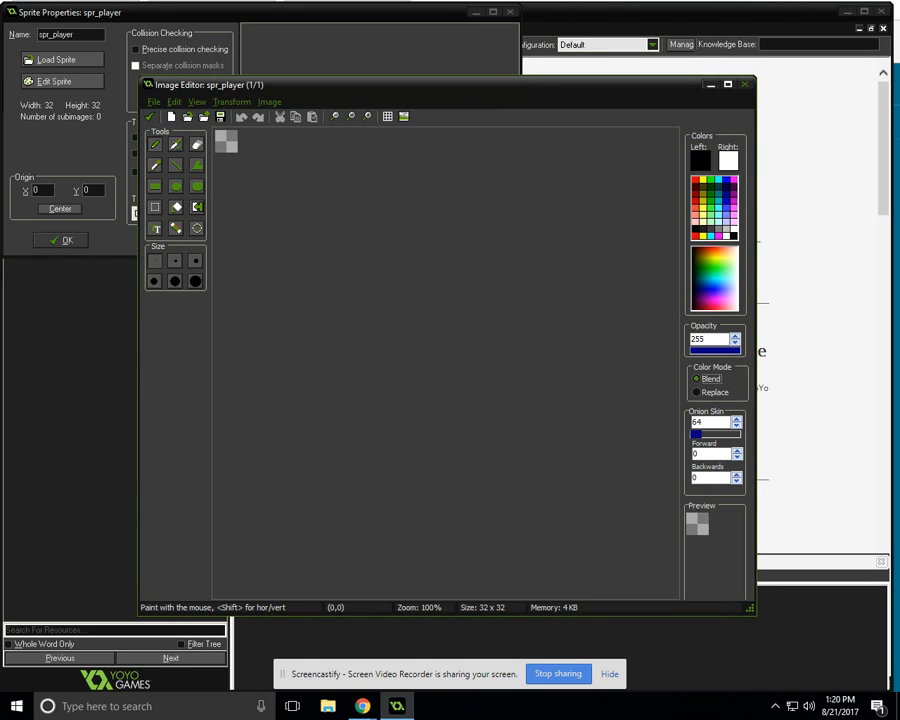
{"action": "left_click", "coordinate": [368, 117]}
{"action": "left_click", "coordinate": [368, 117]}
{"action": "left_click", "coordinate": [368, 117]}
{"action": "left_click", "coordinate": [368, 117]}
{"action": "left_click", "coordinate": [368, 117]}
{"action": "left_click", "coordinate": [368, 117]}
{"action": "left_click", "coordinate": [368, 117]}
{"action": "left_click", "coordinate": [368, 117]}
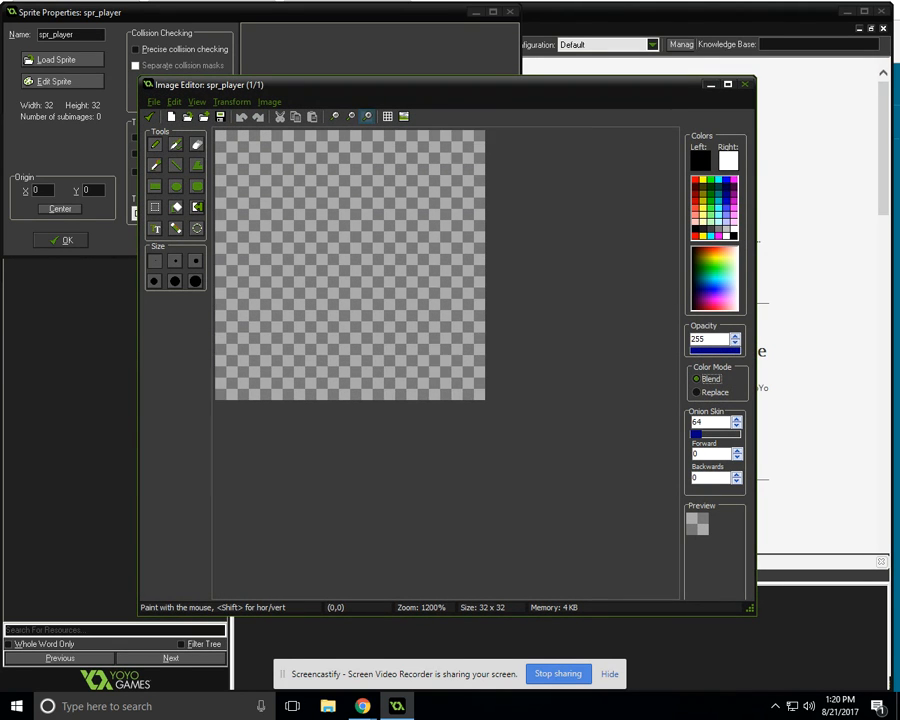
{"action": "left_click", "coordinate": [368, 117]}
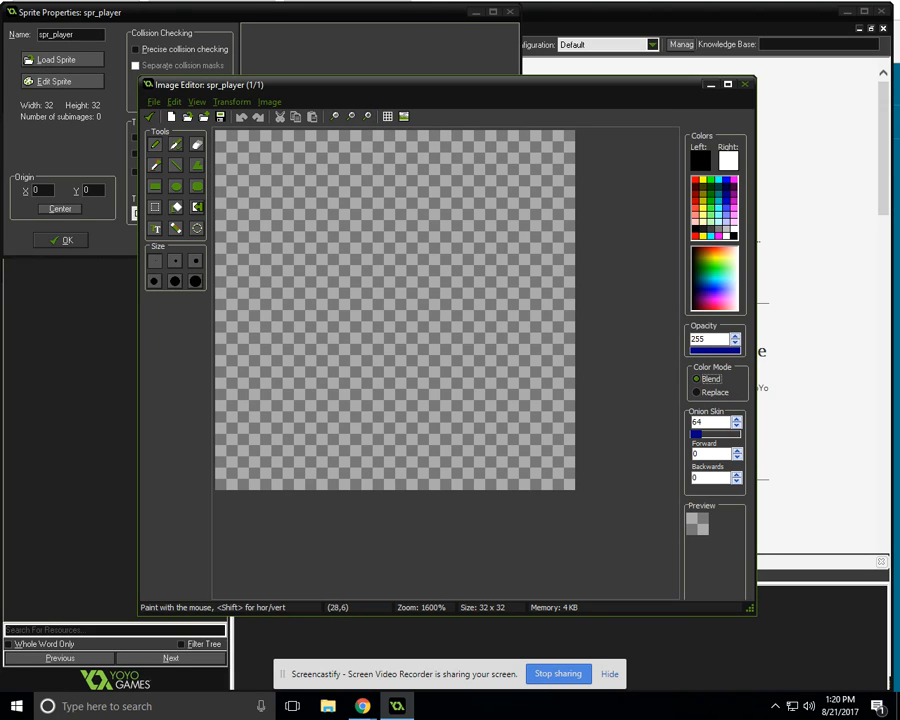
{"action": "left_click", "coordinate": [176, 228]}
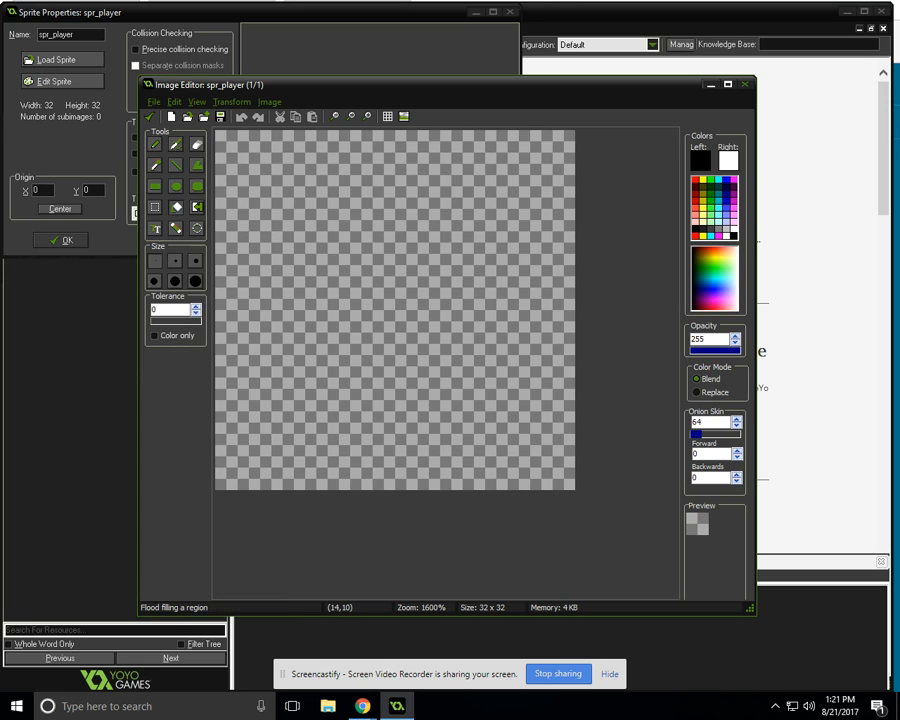
{"action": "left_click", "coordinate": [395, 383]}
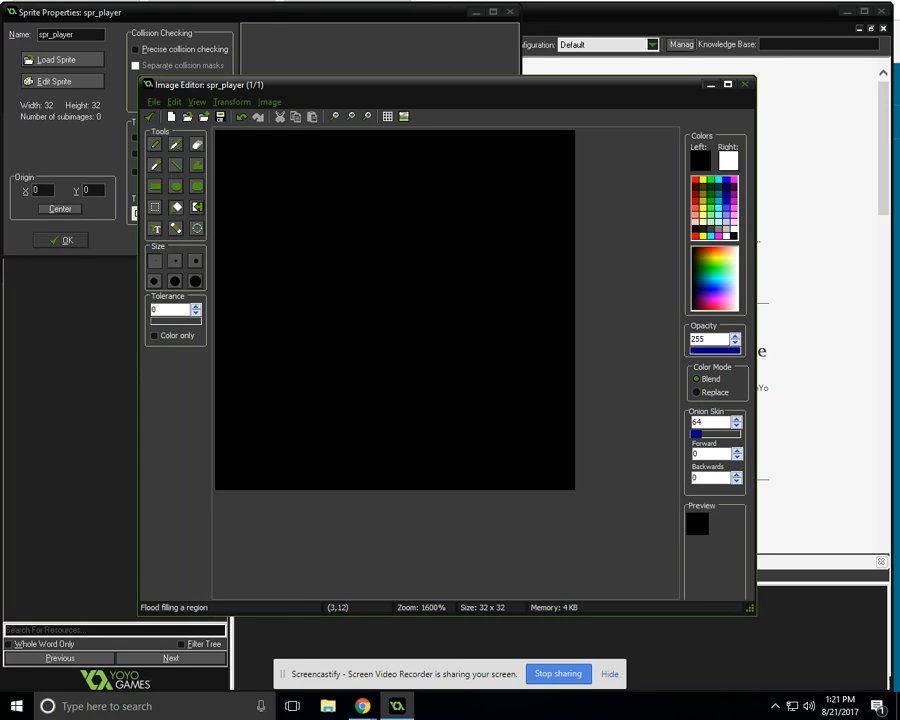
Step: Set the left drawing color to dark blue (RGB 0, 64, 128) and flood fill the whole canvas with it
{"action": "left_click", "coordinate": [700, 161]}
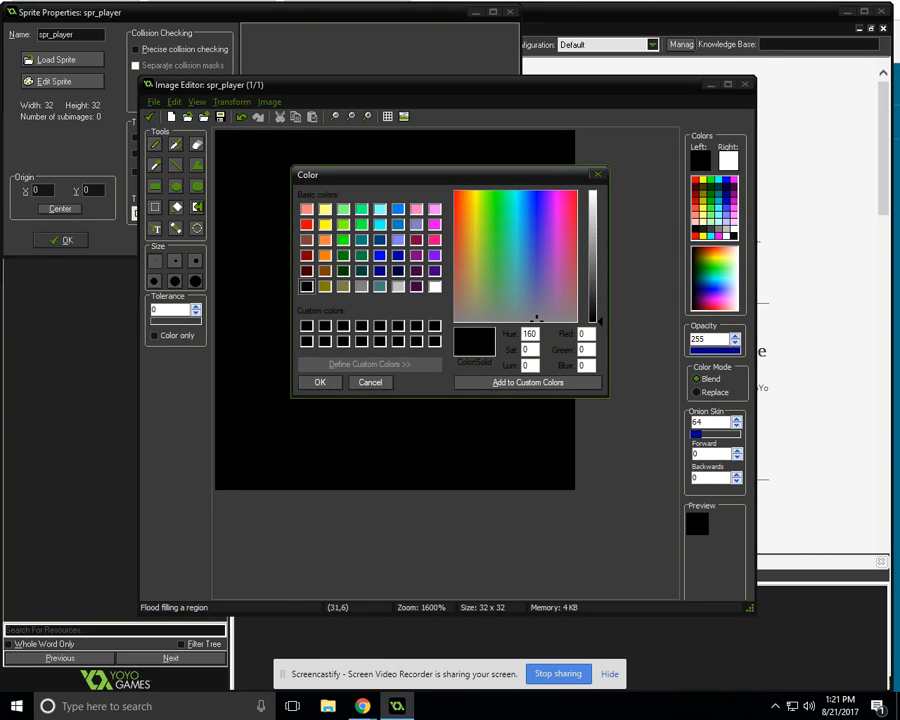
{"action": "left_click", "coordinate": [380, 240]}
{"action": "left_click", "coordinate": [320, 382]}
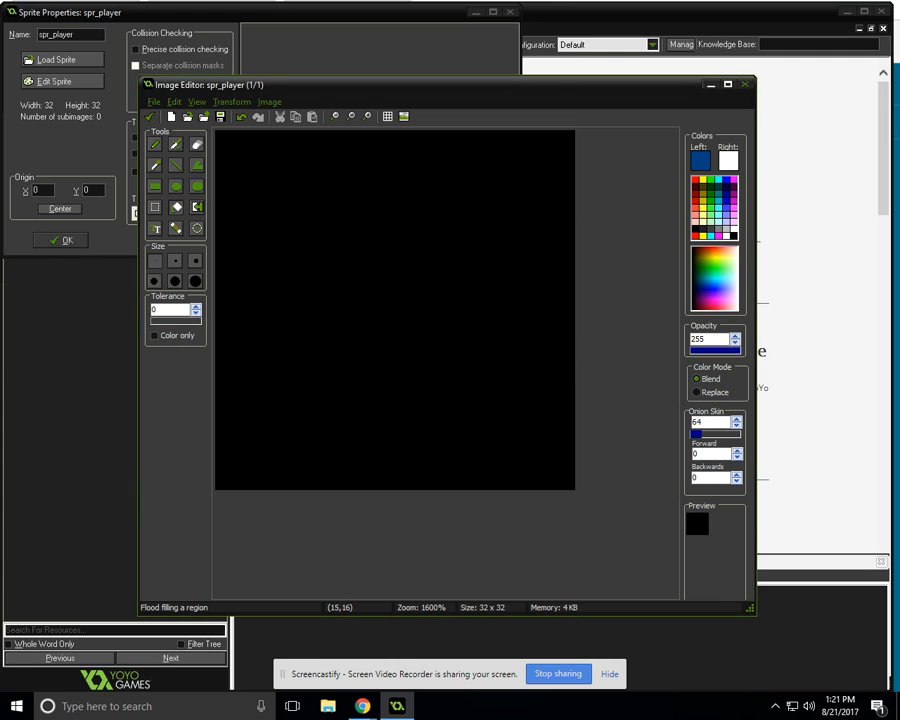
{"action": "left_click", "coordinate": [390, 280]}
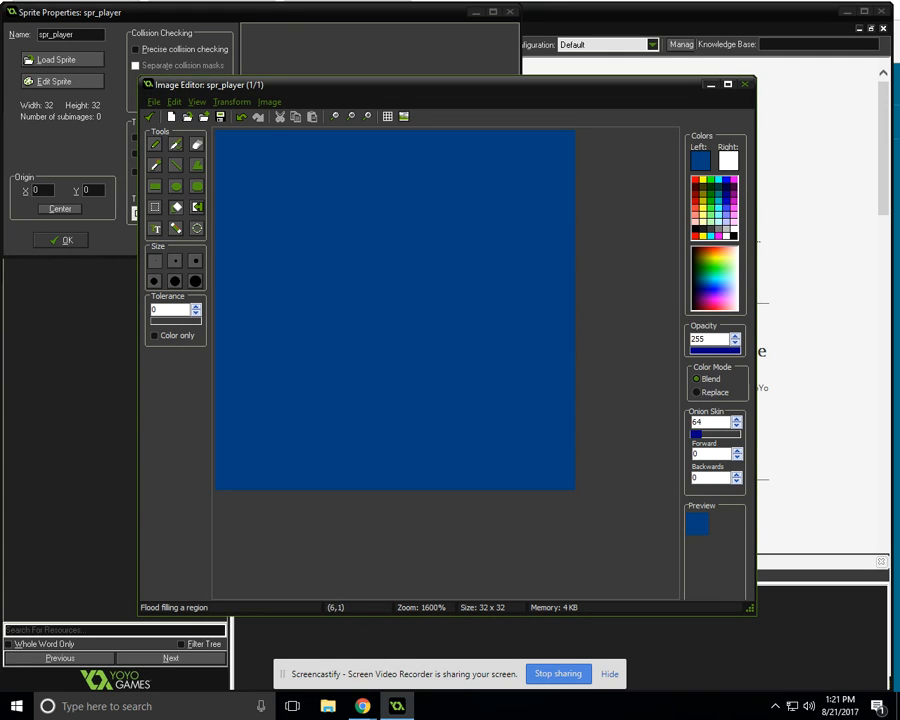
Step: Apply the Buttonize effect to the blue square with white color, opacity 128 and thickness 8
{"action": "left_click", "coordinate": [269, 101]}
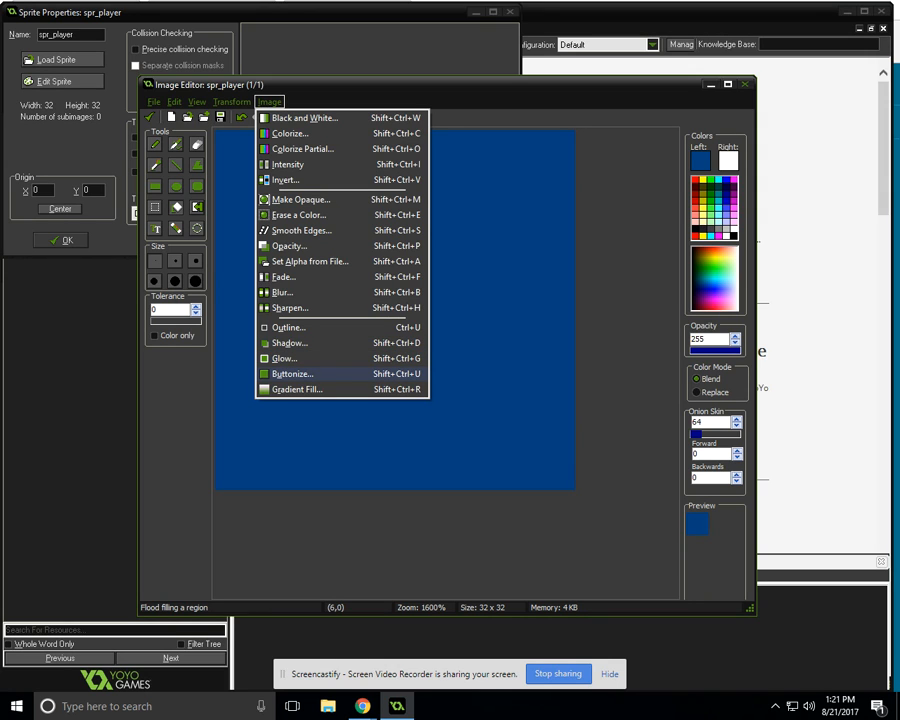
{"action": "left_click", "coordinate": [292, 373]}
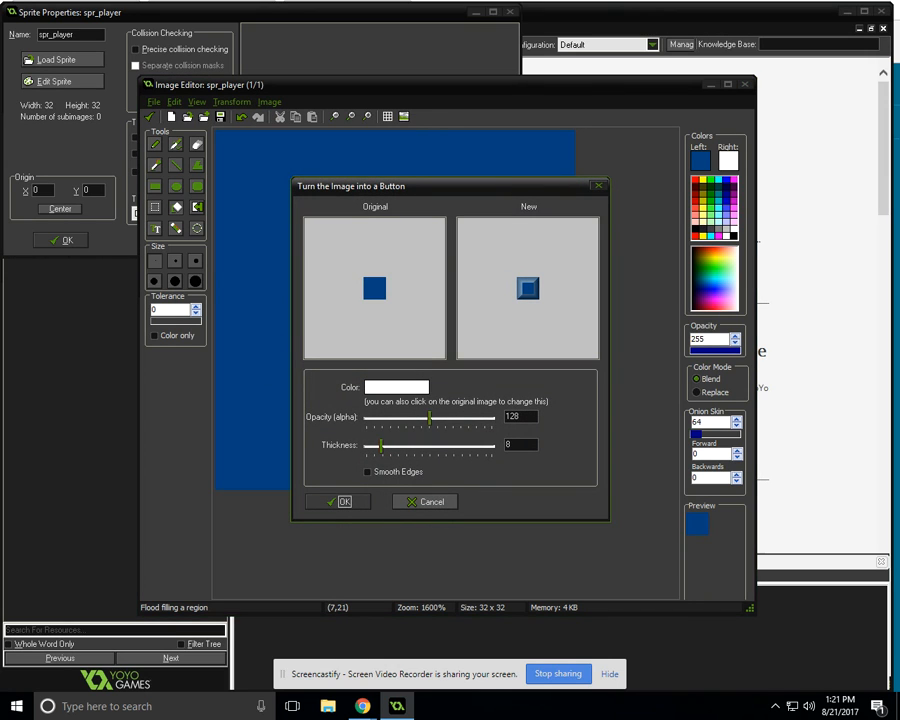
{"action": "left_click", "coordinate": [338, 501]}
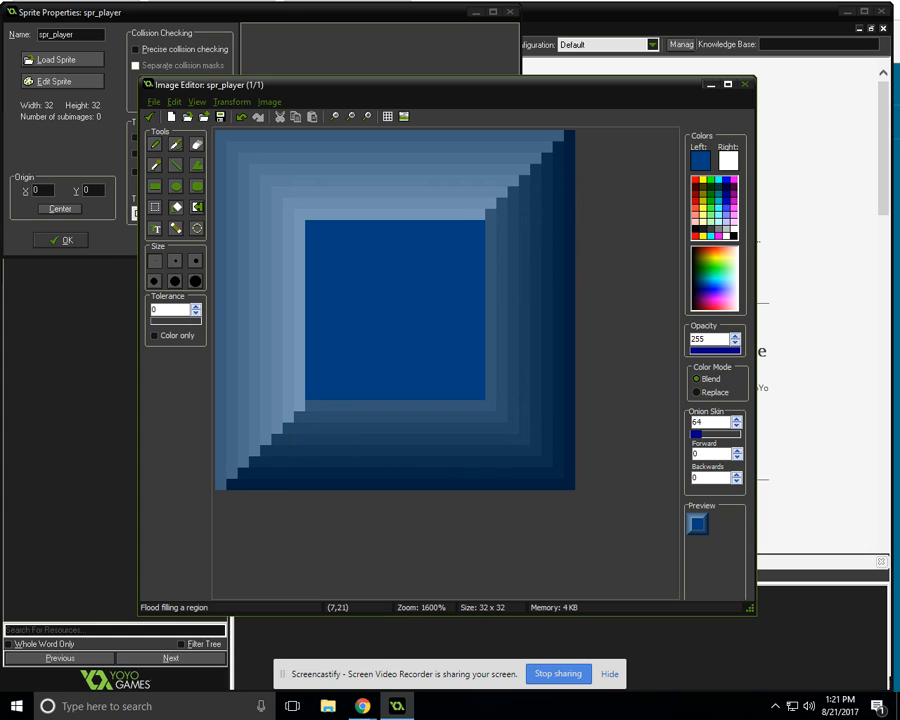
Step: Save the edited image back to spr_player, center the sprite's origin at 16, 16 and accept its properties
{"action": "left_click", "coordinate": [149, 116]}
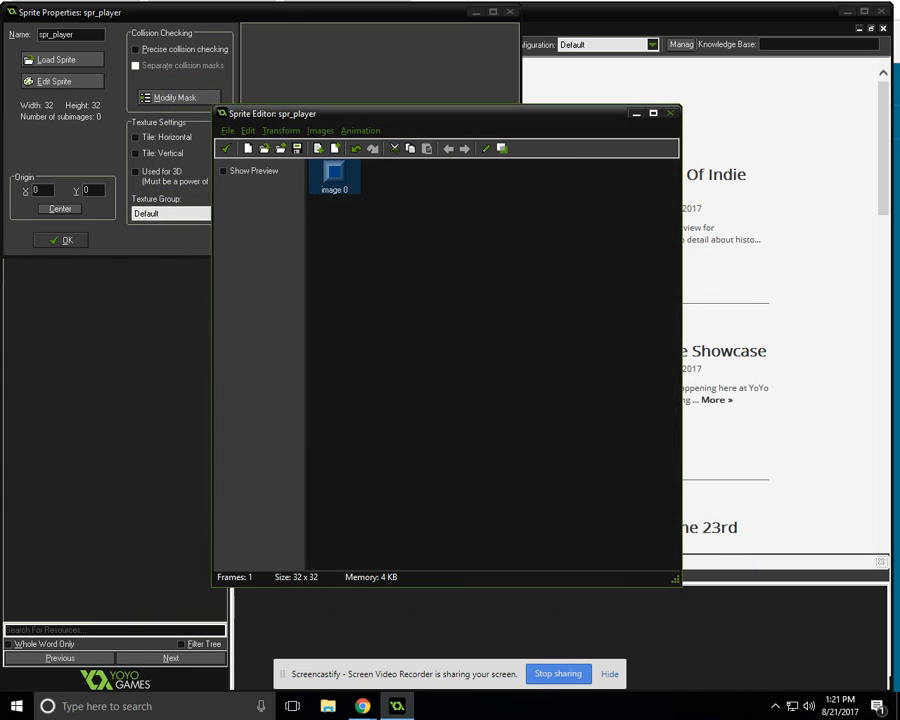
{"action": "left_click", "coordinate": [225, 148]}
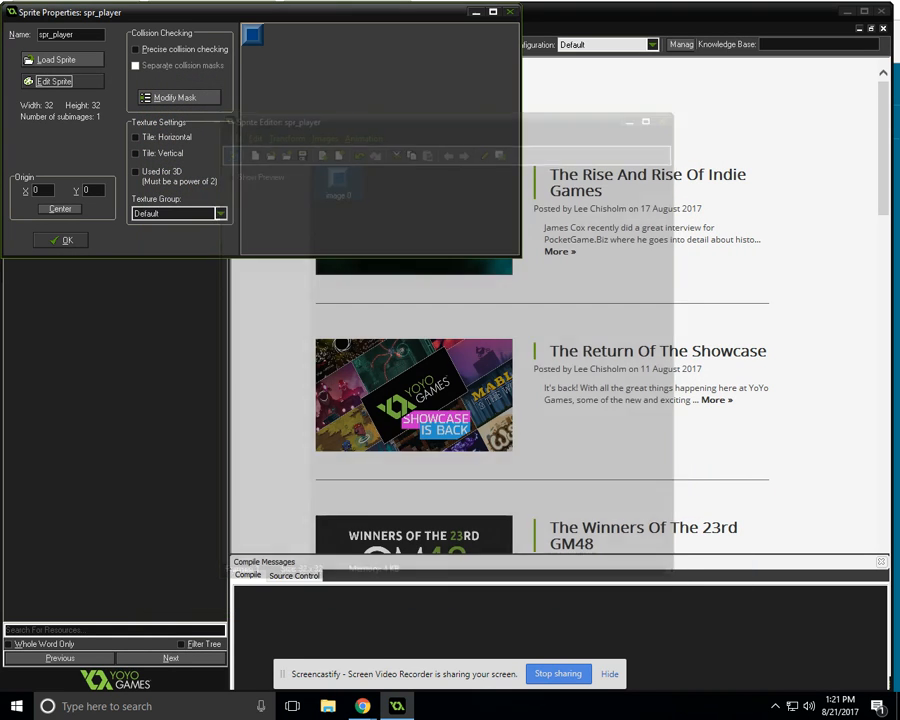
{"action": "left_click", "coordinate": [60, 208]}
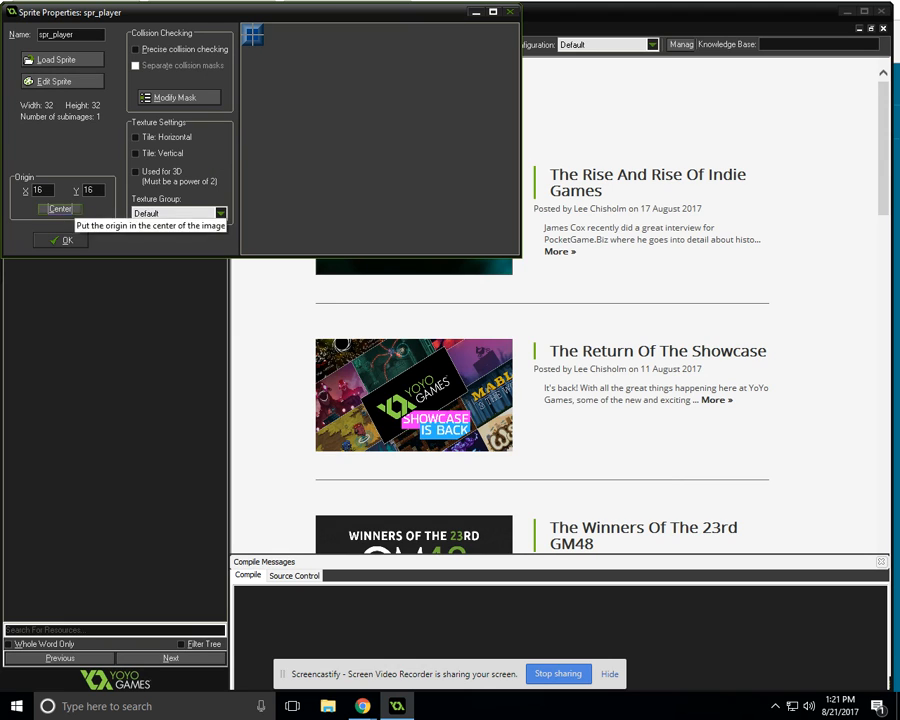
{"action": "left_click", "coordinate": [61, 240]}
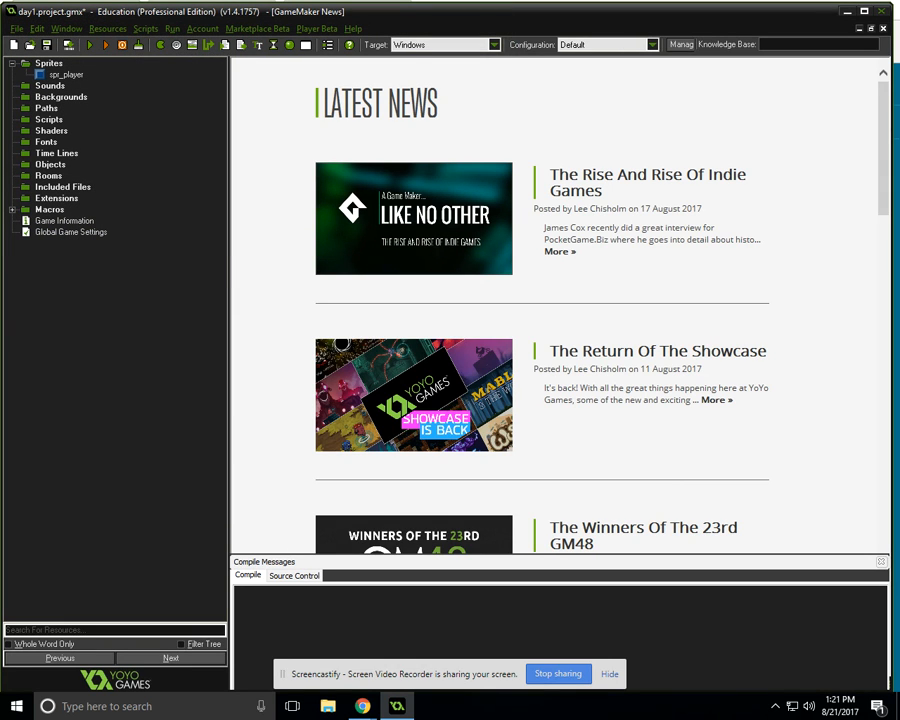
Step: Create a second sprite resource and name it spr_animate
{"action": "right_click", "coordinate": [48, 62]}
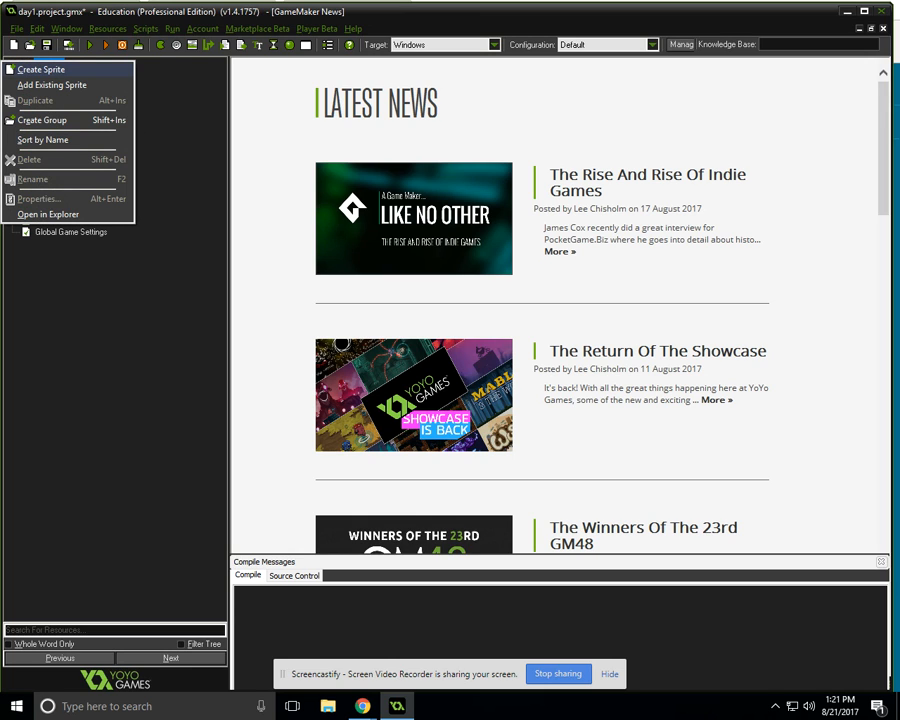
{"action": "left_click", "coordinate": [41, 69]}
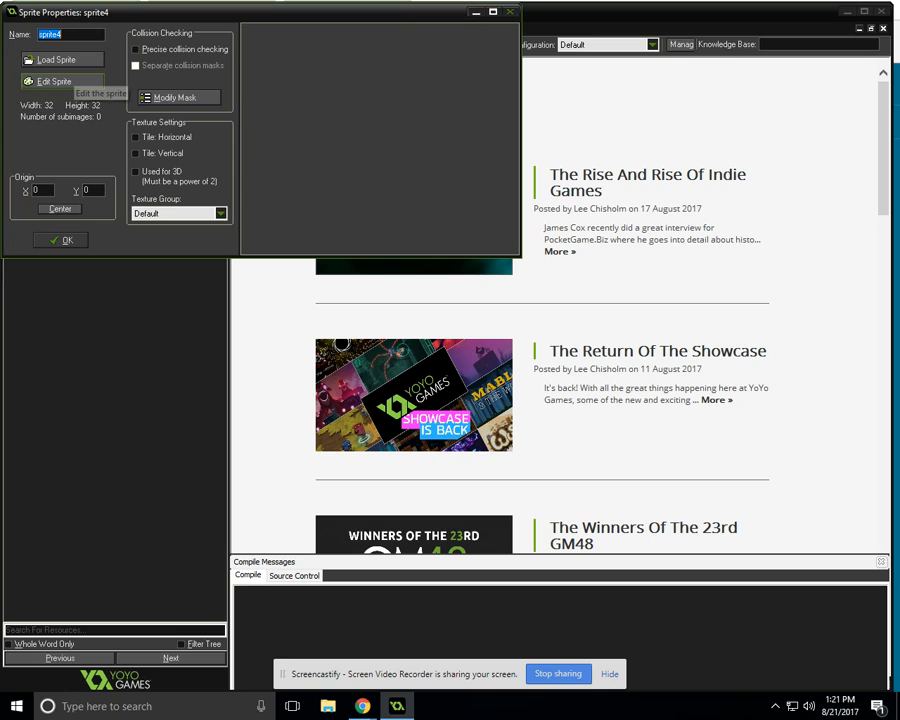
{"action": "type", "text": "spr_"}
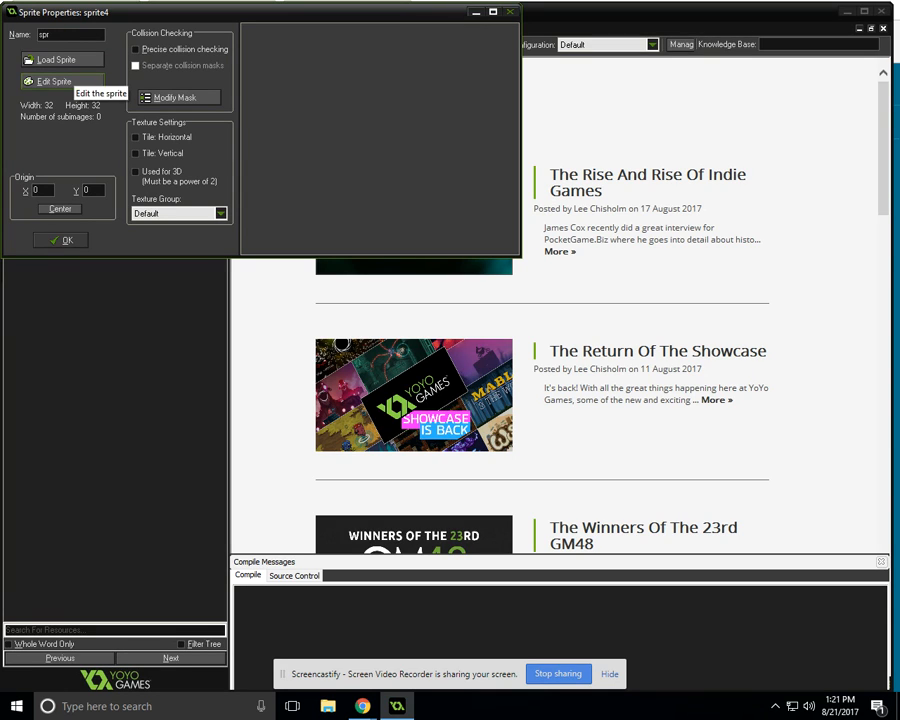
{"action": "type", "text": "animate"}
Step: Create a blank image 64 wide by 64 high for spr_animate in the sprite editor
{"action": "left_click", "coordinate": [56, 81]}
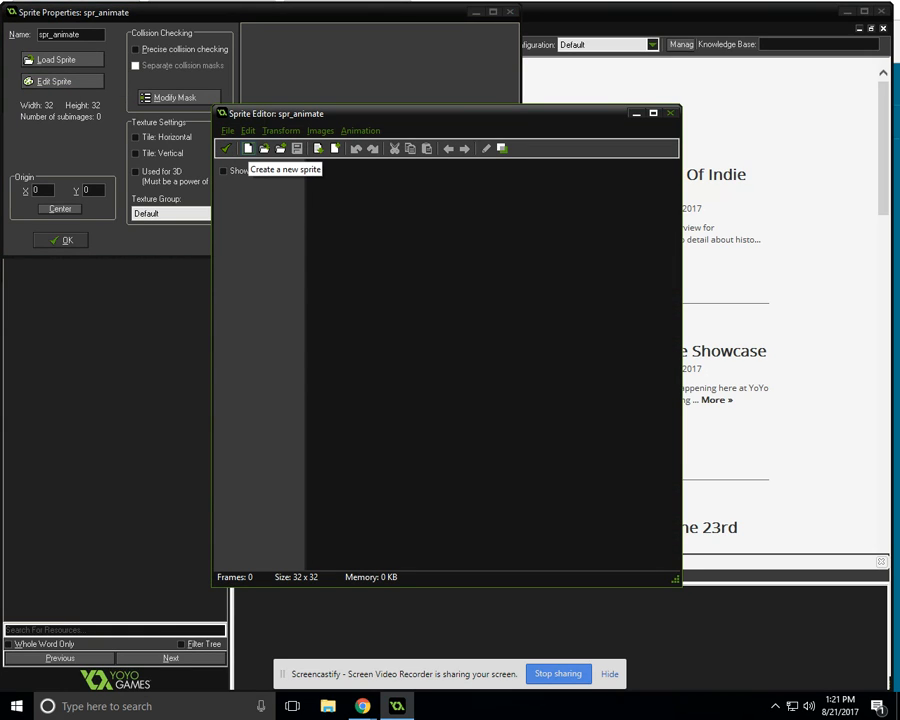
{"action": "left_click", "coordinate": [247, 148]}
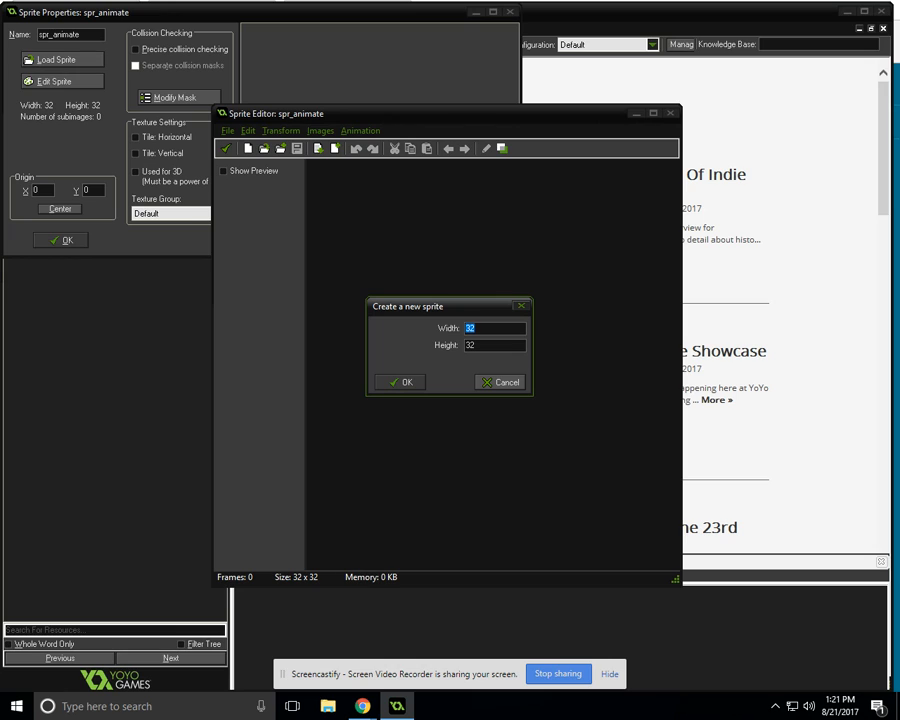
{"action": "type", "text": "64"}
{"action": "key", "text": "Tab"}
{"action": "type", "text": "64"}
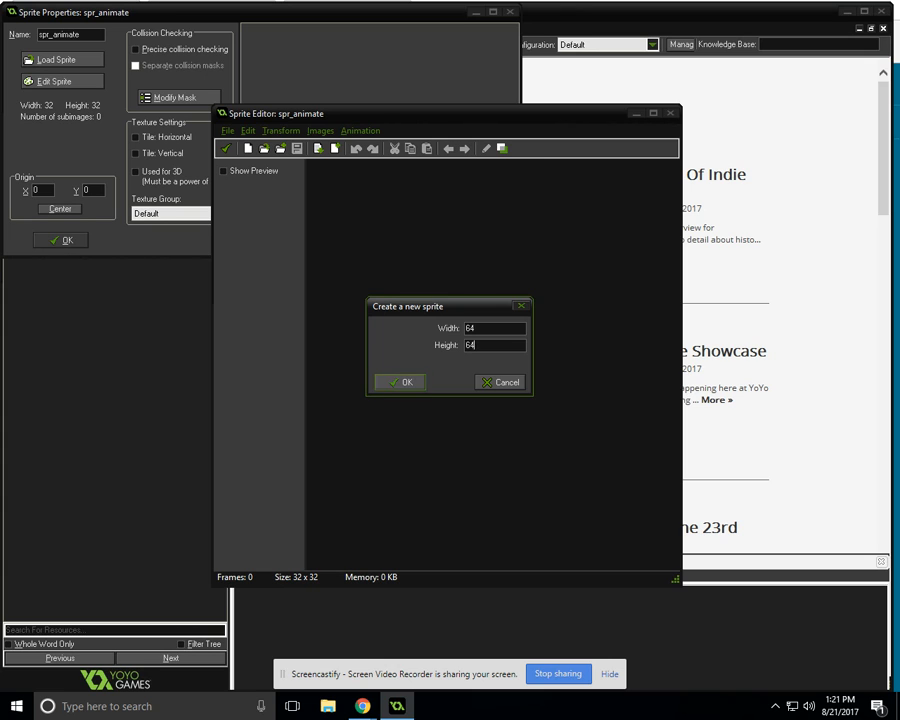
{"action": "key", "text": "Return"}
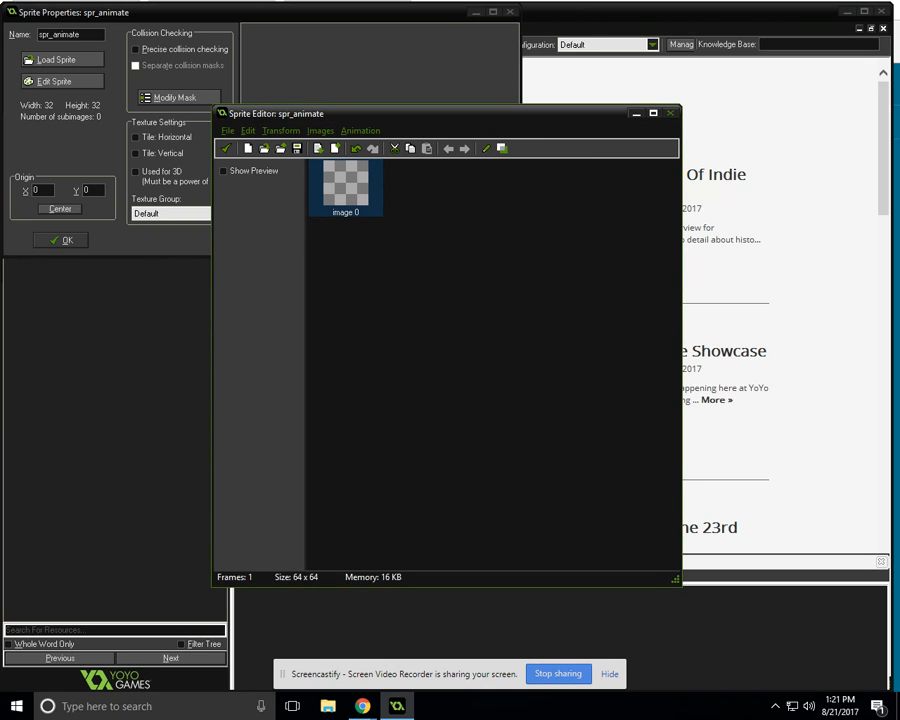
Step: Open the blank image 0 in the image editor and set the left drawing color to green
{"action": "double_click", "coordinate": [345, 183]}
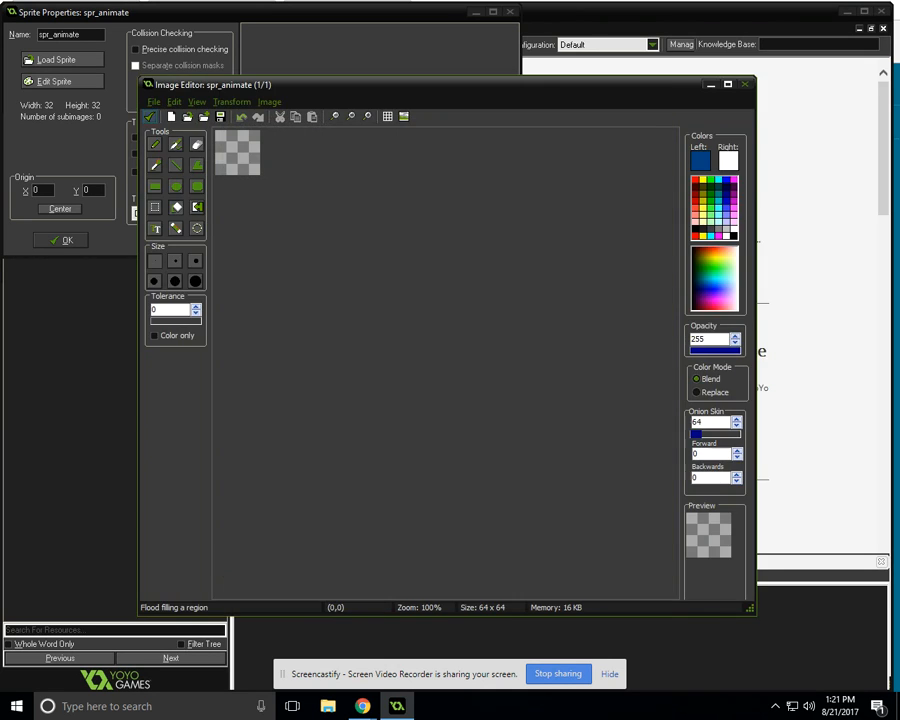
{"action": "left_click", "coordinate": [367, 116]}
{"action": "left_click", "coordinate": [367, 116]}
{"action": "left_click", "coordinate": [367, 116]}
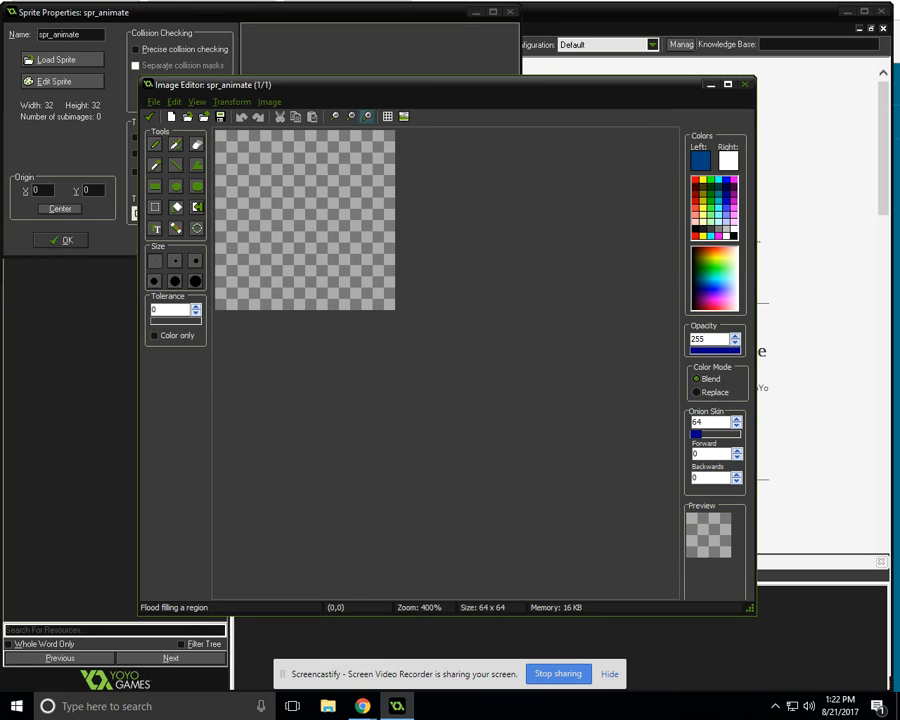
{"action": "left_click", "coordinate": [367, 116]}
{"action": "left_click", "coordinate": [367, 116]}
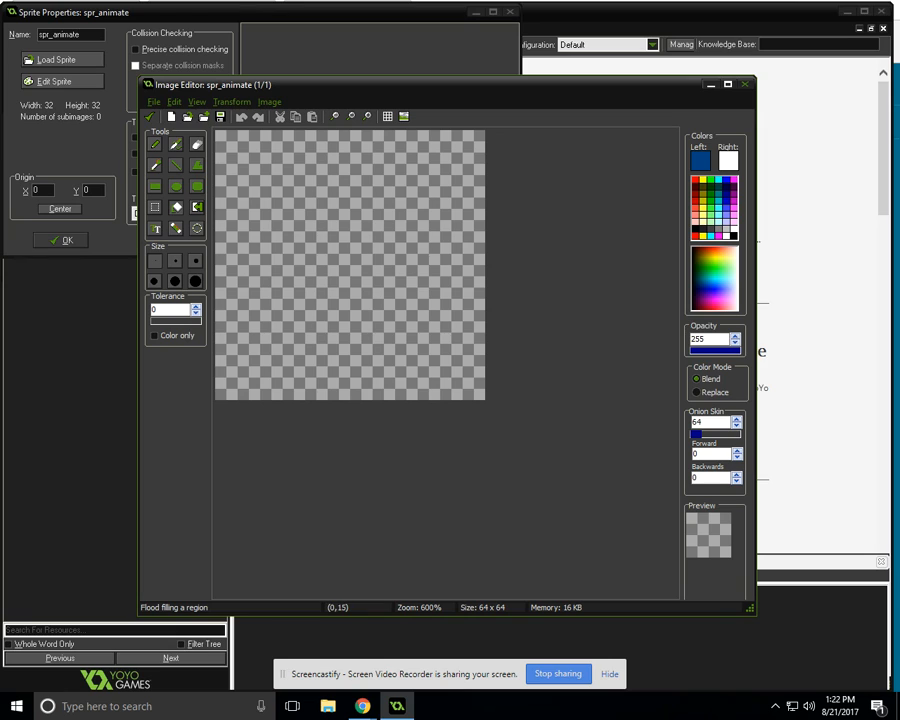
{"action": "left_click", "coordinate": [155, 144]}
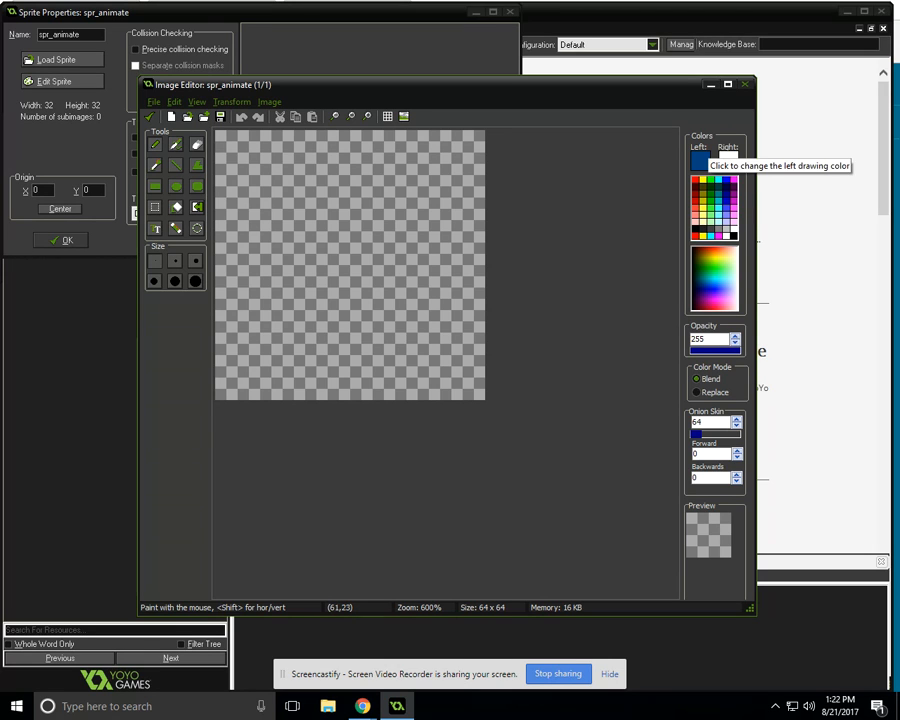
{"action": "left_click", "coordinate": [700, 159]}
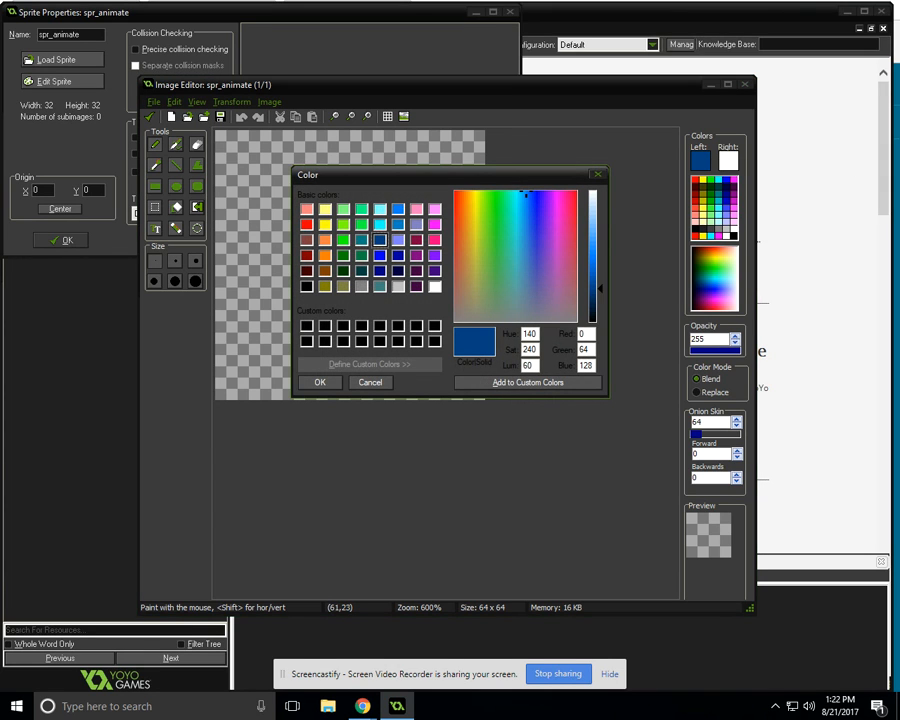
{"action": "left_click", "coordinate": [343, 240]}
{"action": "left_click", "coordinate": [319, 382]}
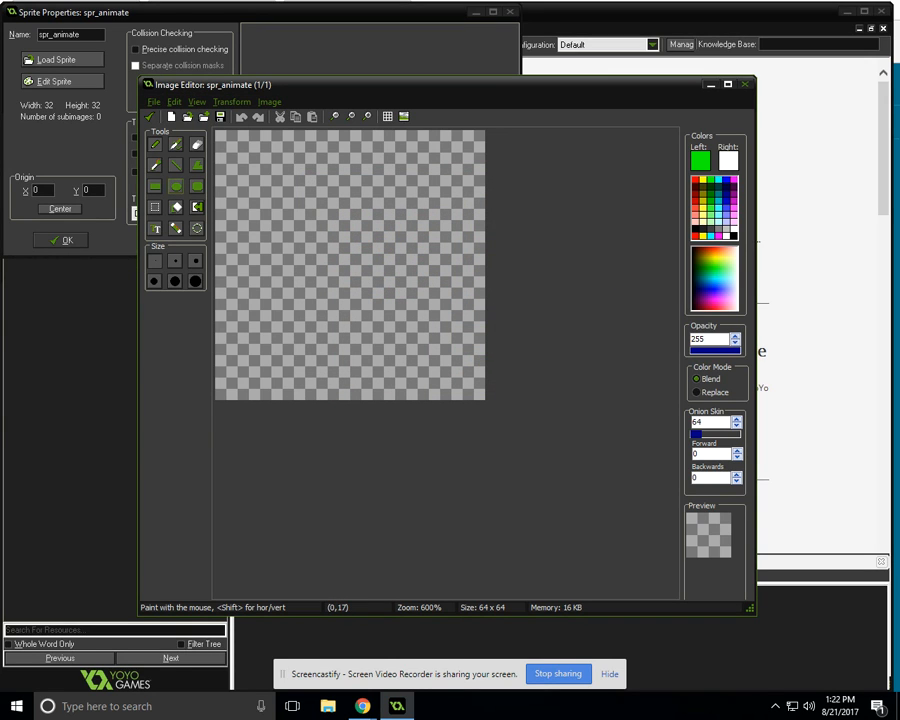
Step: Draw an outline-only green circle nearly filling the canvas with the ellipse tool and save it back to the sprite
{"action": "left_click", "coordinate": [175, 186]}
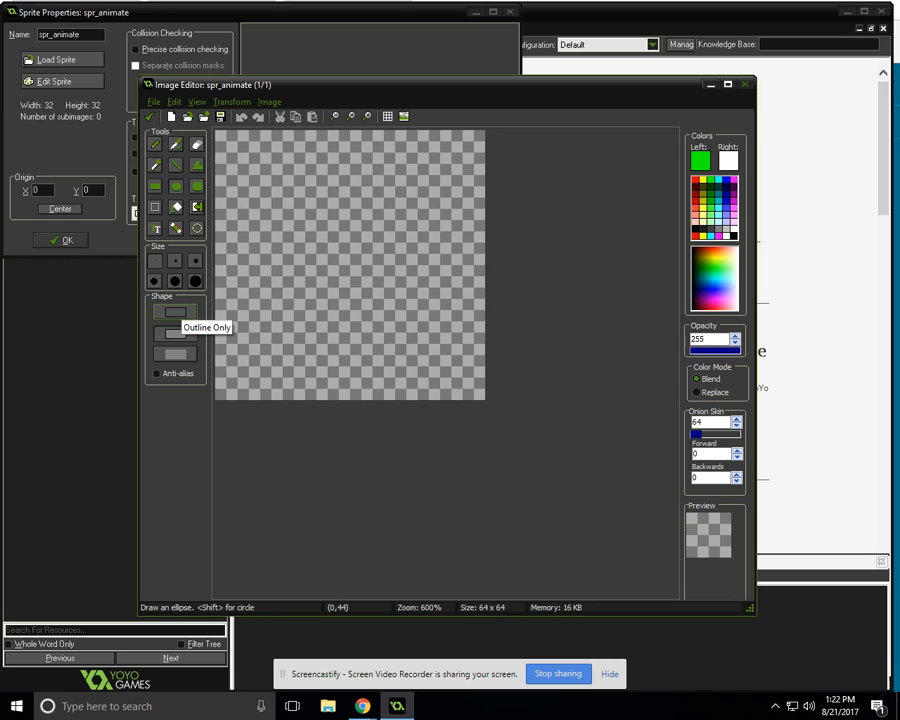
{"action": "left_click_drag", "start_coordinate": [225, 136], "coordinate": [483, 388]}
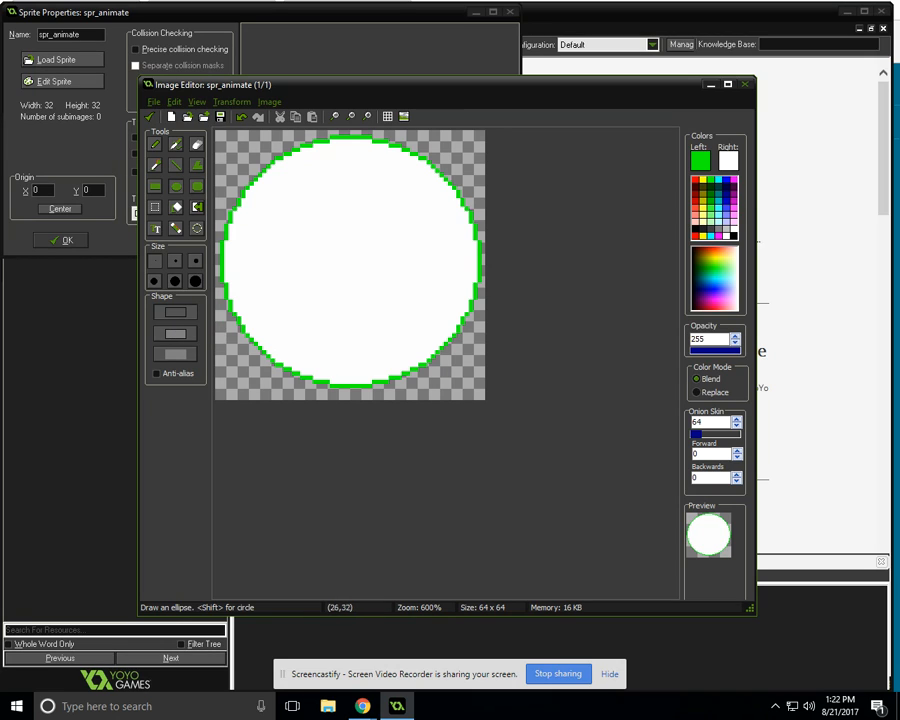
{"action": "key", "text": "ctrl+z"}
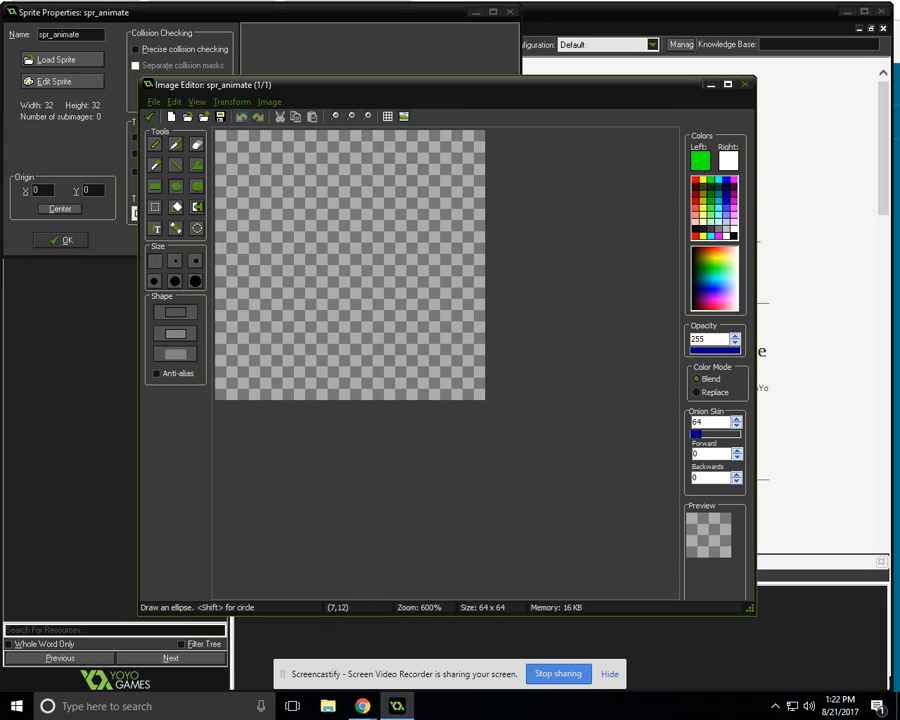
{"action": "left_click_drag", "start_coordinate": [217, 136], "coordinate": [474, 385]}
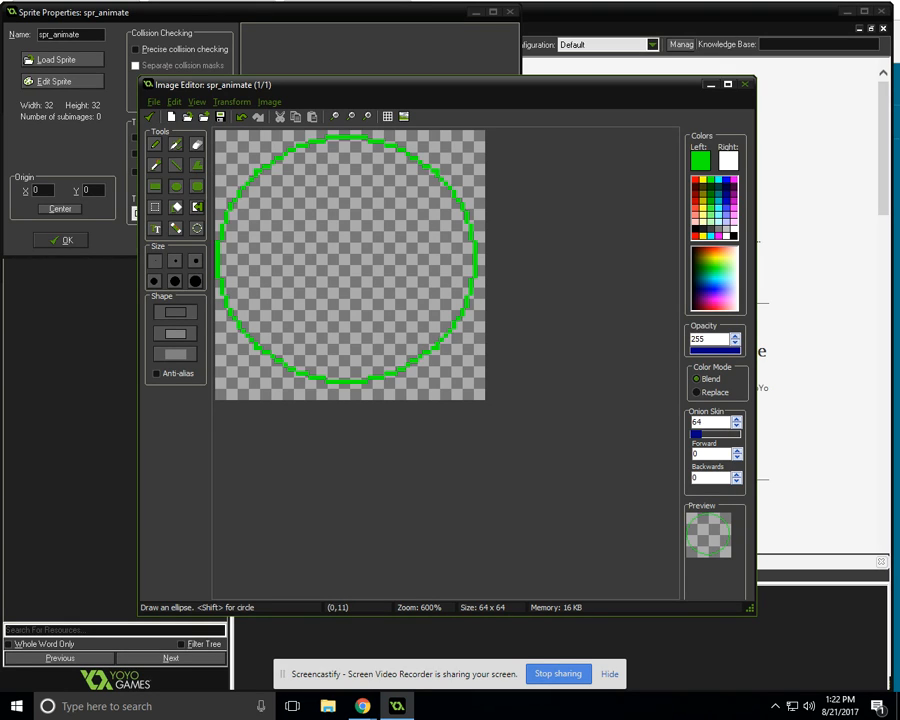
{"action": "left_click", "coordinate": [150, 117]}
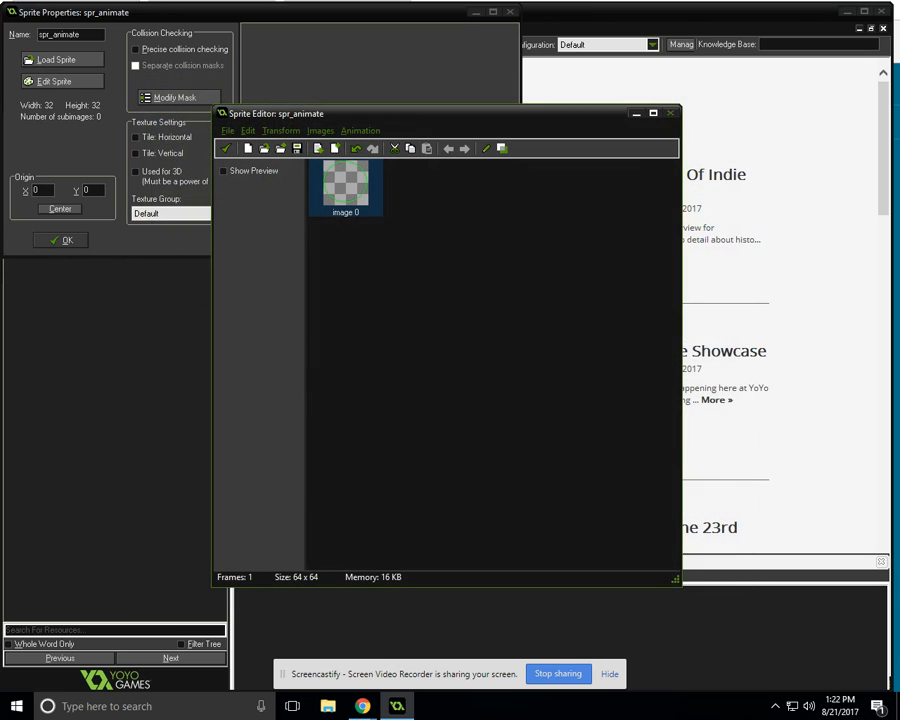
Step: Copy the circle frame image 0 and paste it as a second frame
{"action": "left_click", "coordinate": [360, 131]}
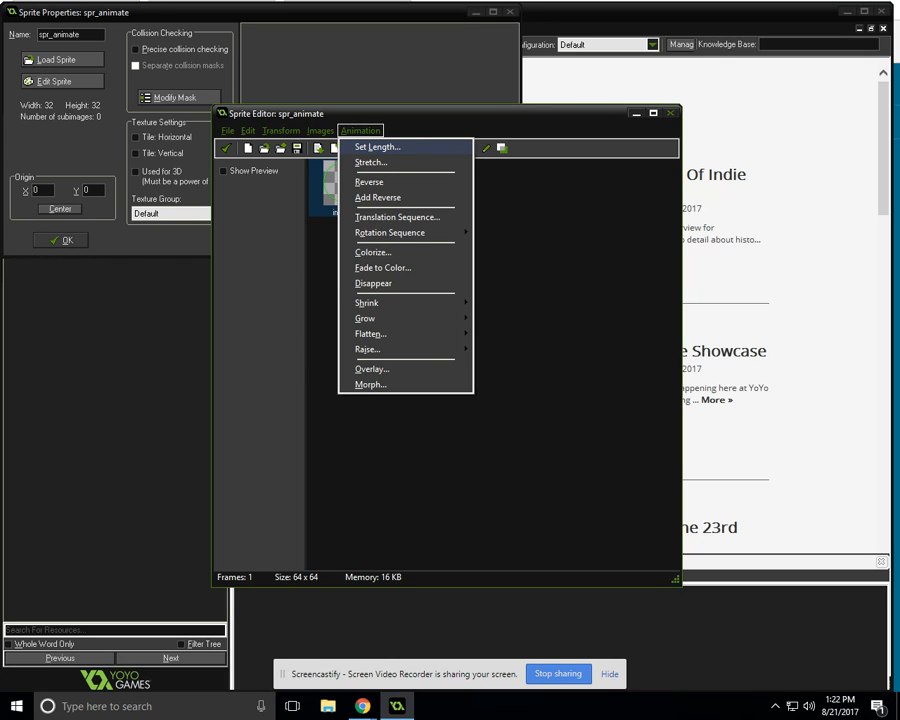
{"action": "mouse_move", "coordinate": [248, 131]}
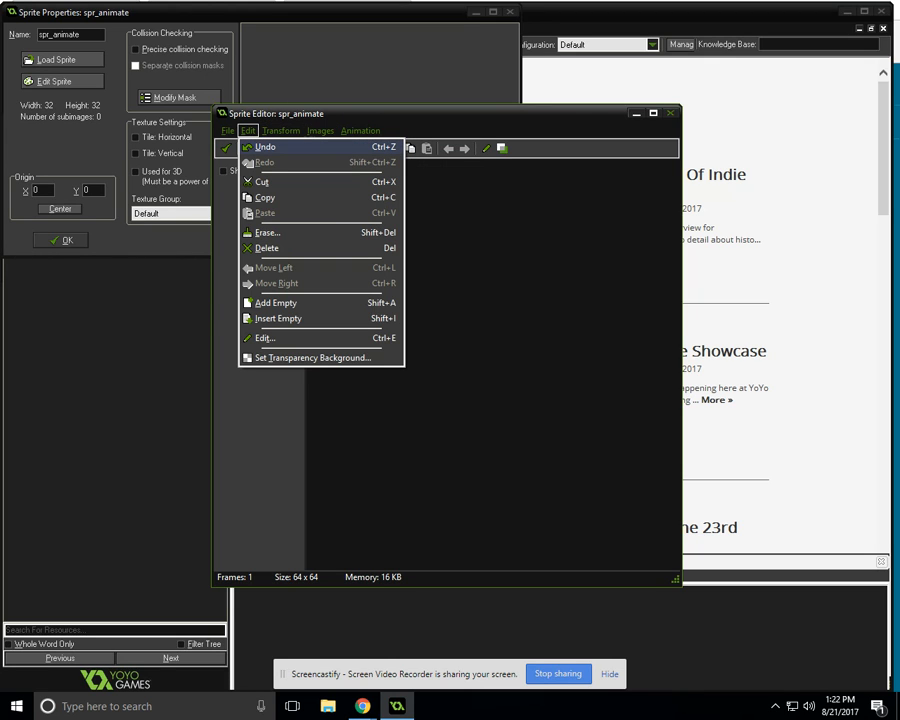
{"action": "left_click", "coordinate": [262, 197]}
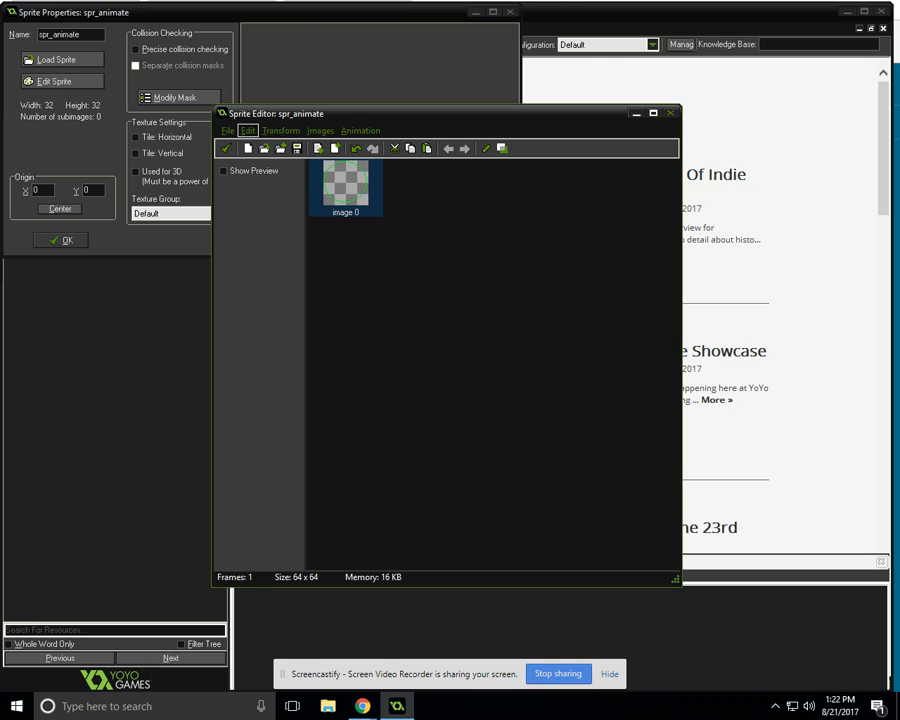
{"action": "left_click", "coordinate": [248, 131]}
{"action": "left_click", "coordinate": [265, 213]}
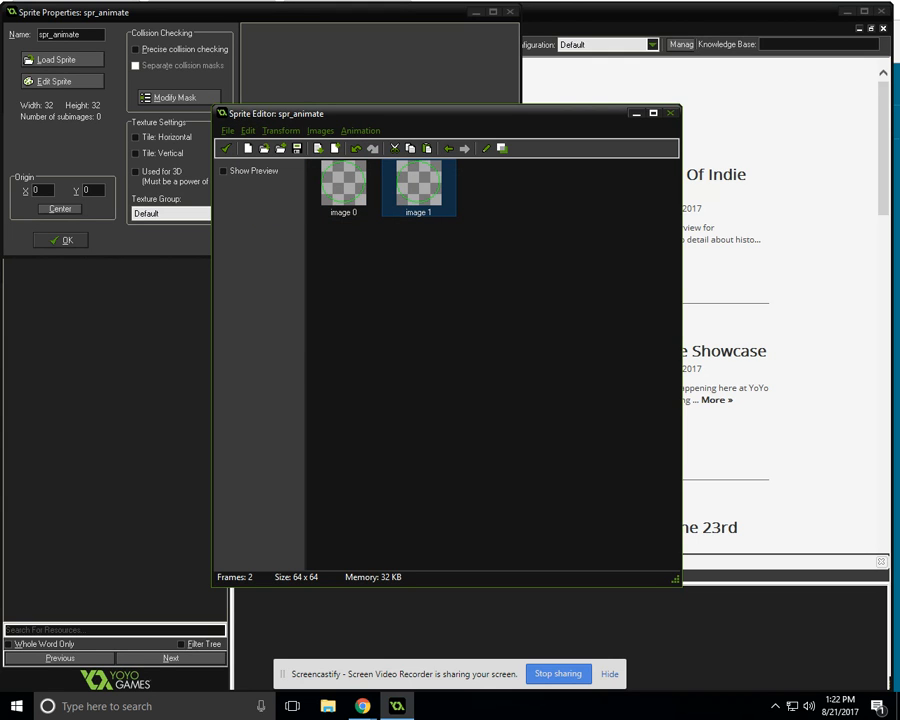
Step: In image 1, draw two short horizontal green lines as eyes in the upper half of the circle
{"action": "double_click", "coordinate": [418, 185]}
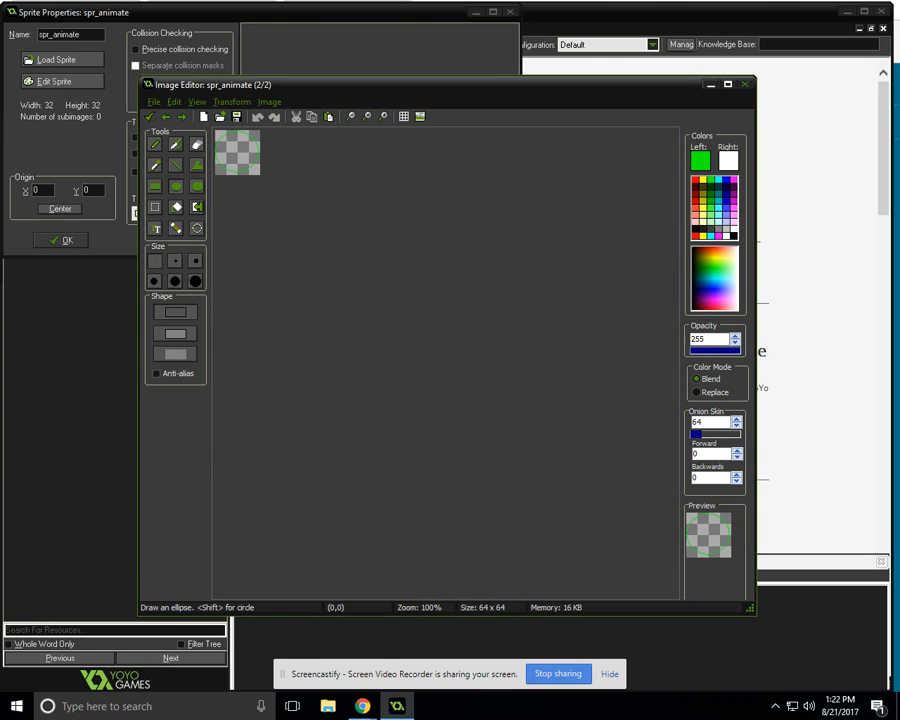
{"action": "left_click", "coordinate": [384, 117]}
{"action": "left_click", "coordinate": [384, 117]}
{"action": "left_click", "coordinate": [384, 117]}
{"action": "left_click", "coordinate": [384, 117]}
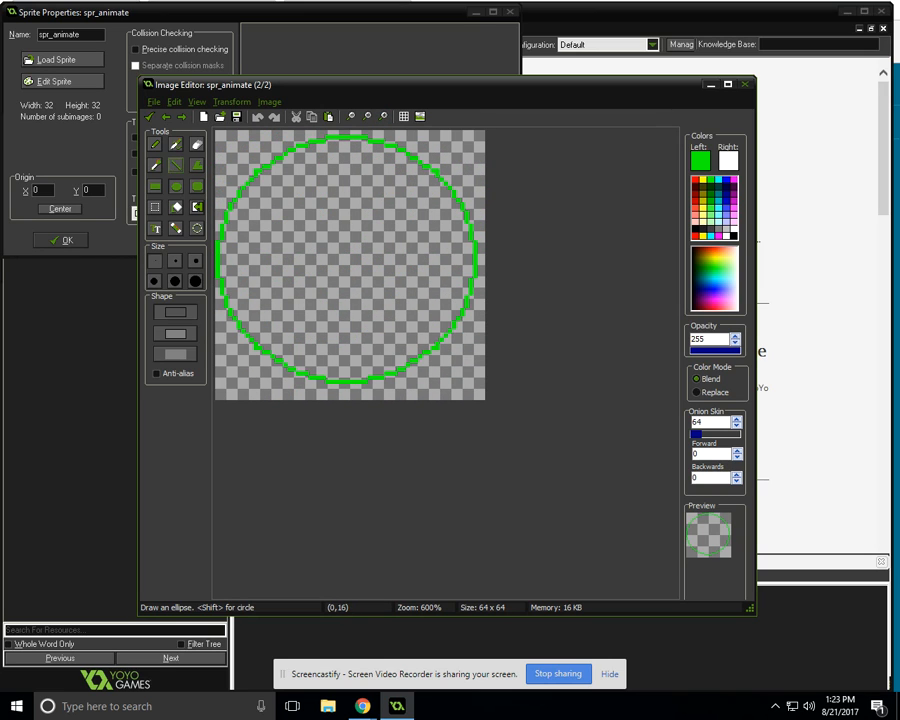
{"action": "left_click", "coordinate": [175, 165]}
{"action": "left_click_drag", "start_coordinate": [255, 222], "coordinate": [265, 221]}
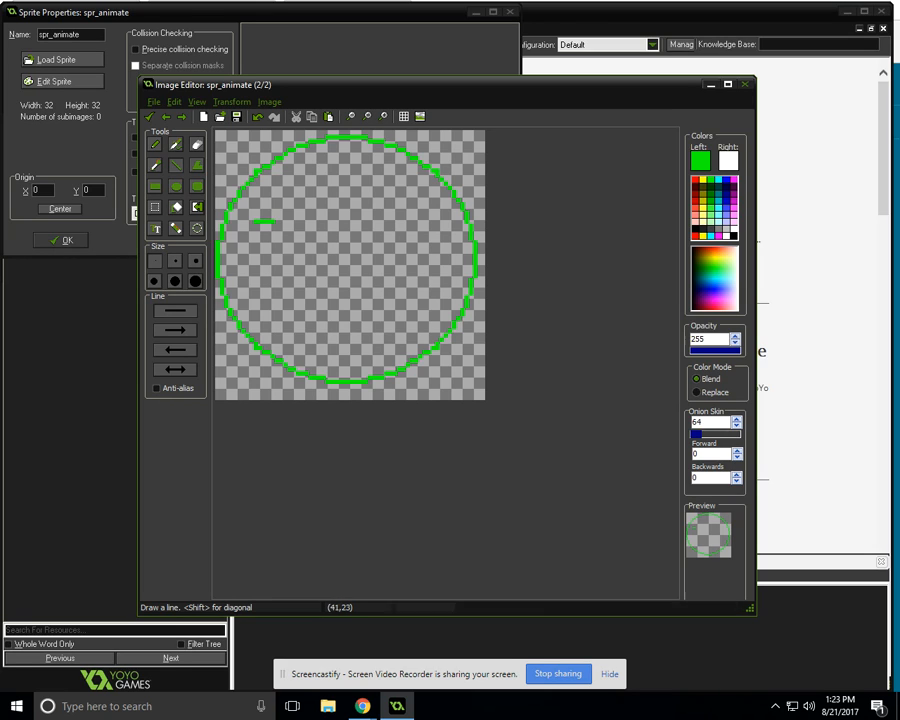
{"action": "left_click_drag", "start_coordinate": [420, 221], "coordinate": [403, 221]}
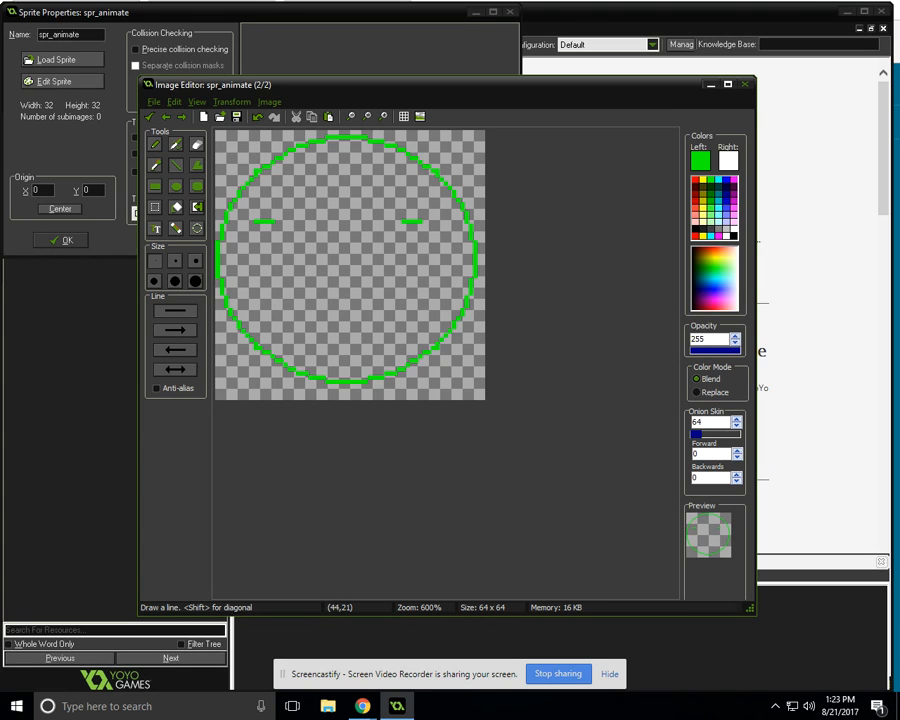
Step: Draw two short diagonal lines as mouth corners in the circle's lower half and save the image back to the sprite
{"action": "left_click_drag", "start_coordinate": [266, 296], "coordinate": [283, 310]}
{"action": "left_click_drag", "start_coordinate": [426, 287], "coordinate": [415, 306]}
{"action": "left_click", "coordinate": [150, 117]}
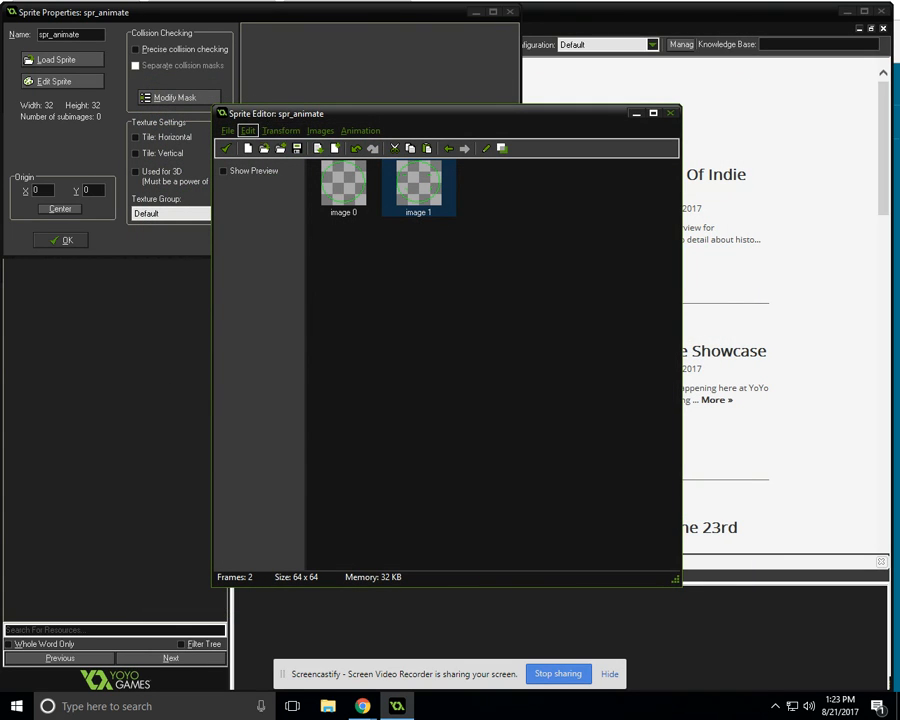
Step: Duplicate the face frame image 1 as a third frame
{"action": "left_click", "coordinate": [247, 131]}
{"action": "left_click", "coordinate": [258, 195]}
{"action": "left_click", "coordinate": [247, 131]}
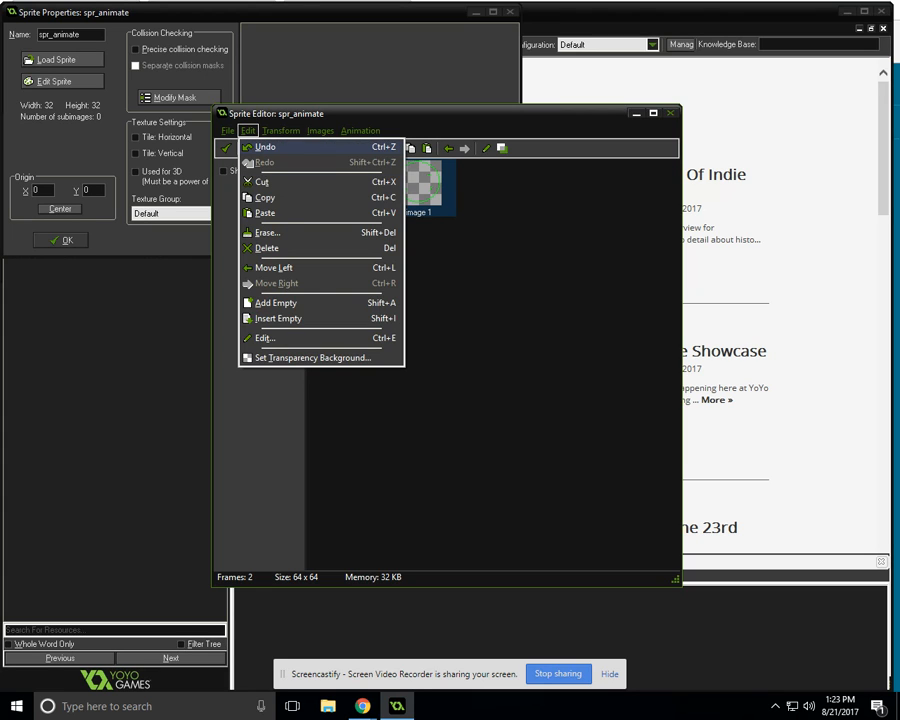
{"action": "left_click", "coordinate": [262, 213]}
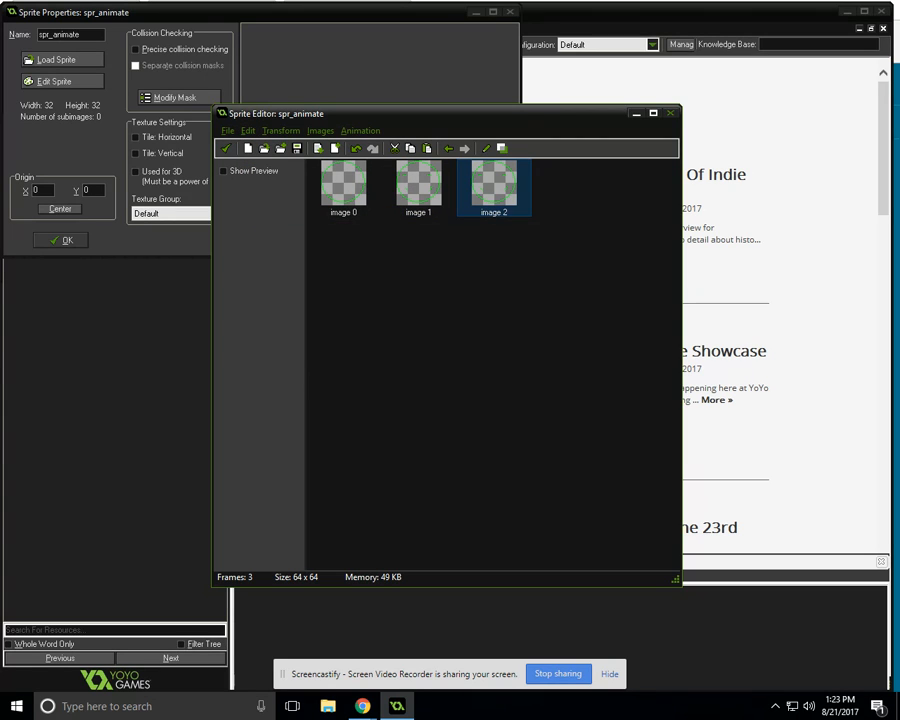
Step: In image 2, lengthen both horizontal eye lines toward the middle of the face with the line tool
{"action": "double_click", "coordinate": [494, 185]}
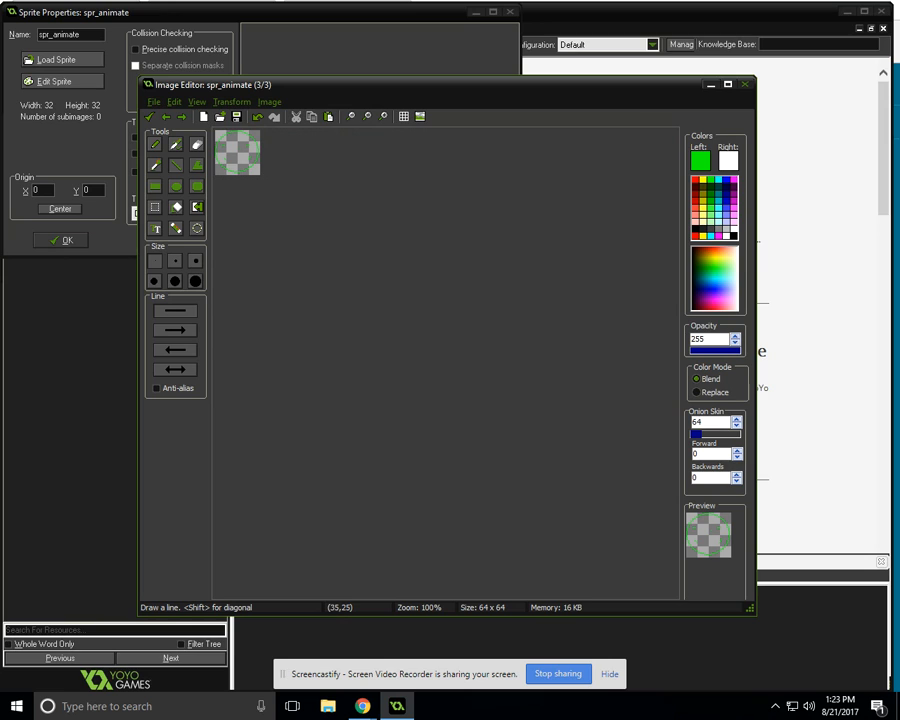
{"action": "left_click", "coordinate": [383, 117]}
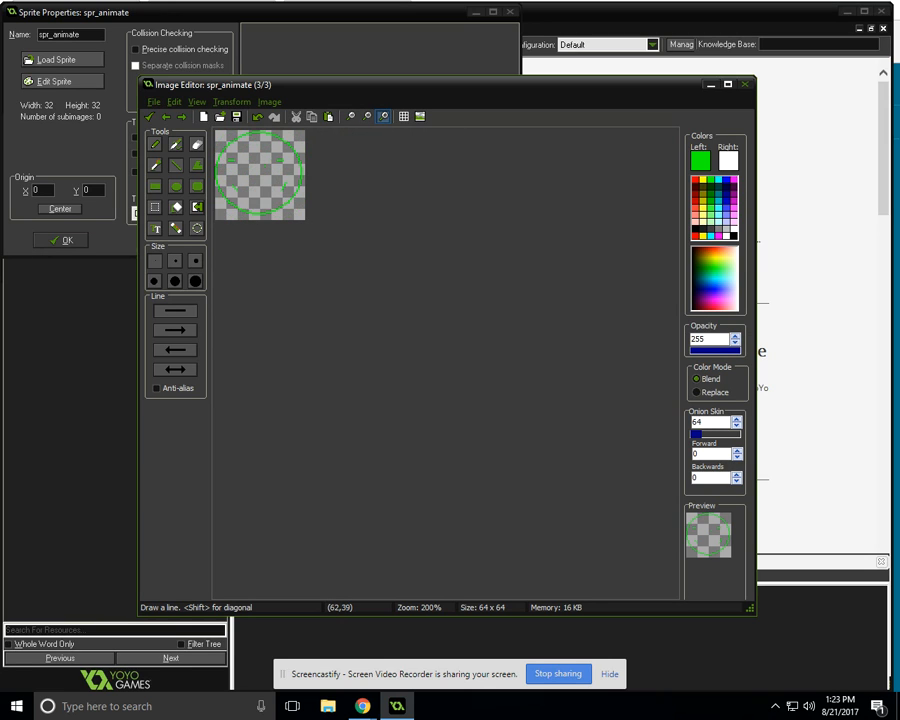
{"action": "left_click", "coordinate": [383, 117]}
{"action": "left_click", "coordinate": [383, 117]}
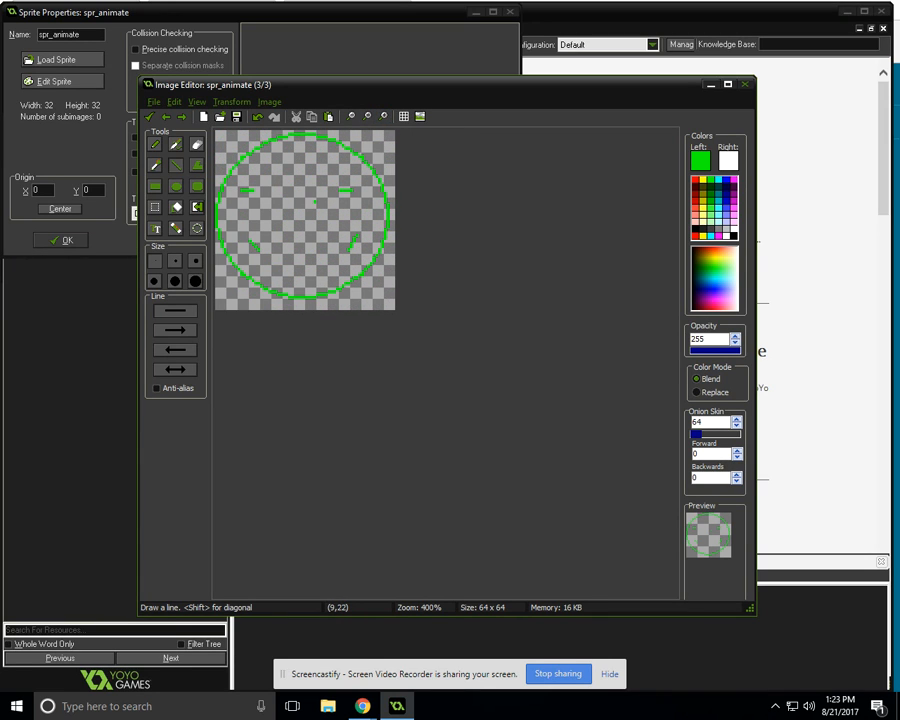
{"action": "left_click_drag", "start_coordinate": [240, 190], "coordinate": [274, 190]}
{"action": "left_click_drag", "start_coordinate": [316, 192], "coordinate": [356, 192]}
Step: Extend both mouth corner lines down toward the center with the pencil and save the image back to the sprite
{"action": "left_click", "coordinate": [197, 145]}
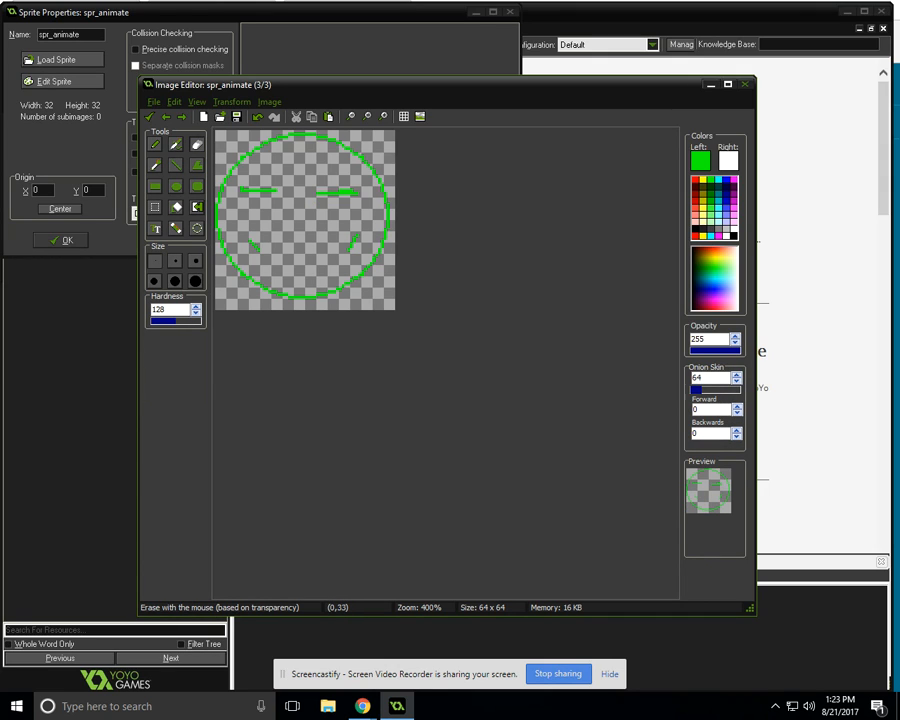
{"action": "left_click", "coordinate": [155, 145]}
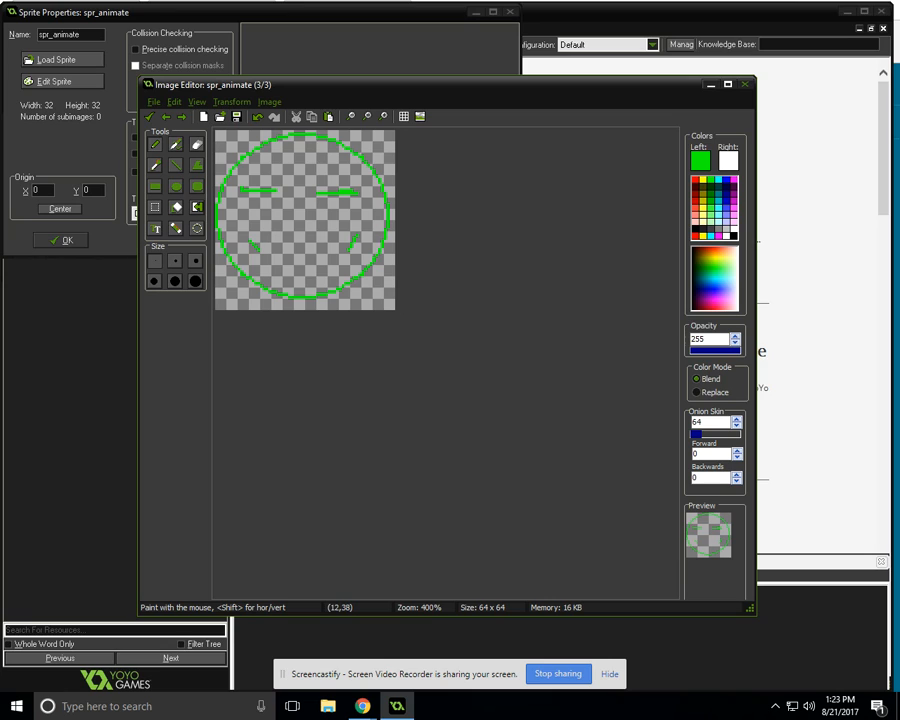
{"action": "left_click_drag", "start_coordinate": [252, 243], "coordinate": [293, 267]}
{"action": "left_click_drag", "start_coordinate": [352, 243], "coordinate": [331, 264]}
{"action": "left_click", "coordinate": [150, 117]}
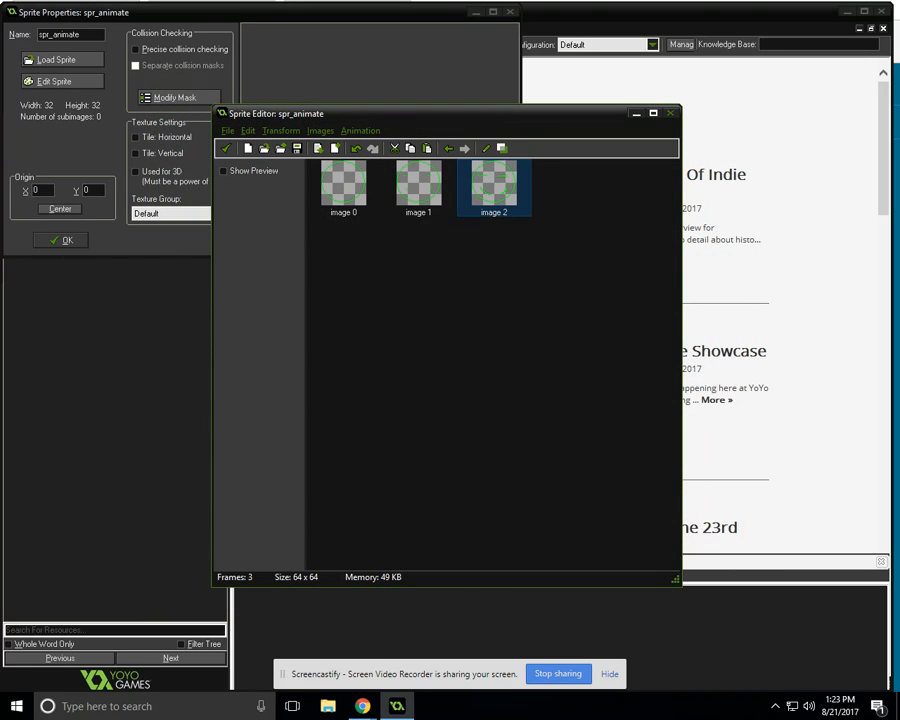
{"action": "left_click", "coordinate": [247, 131]}
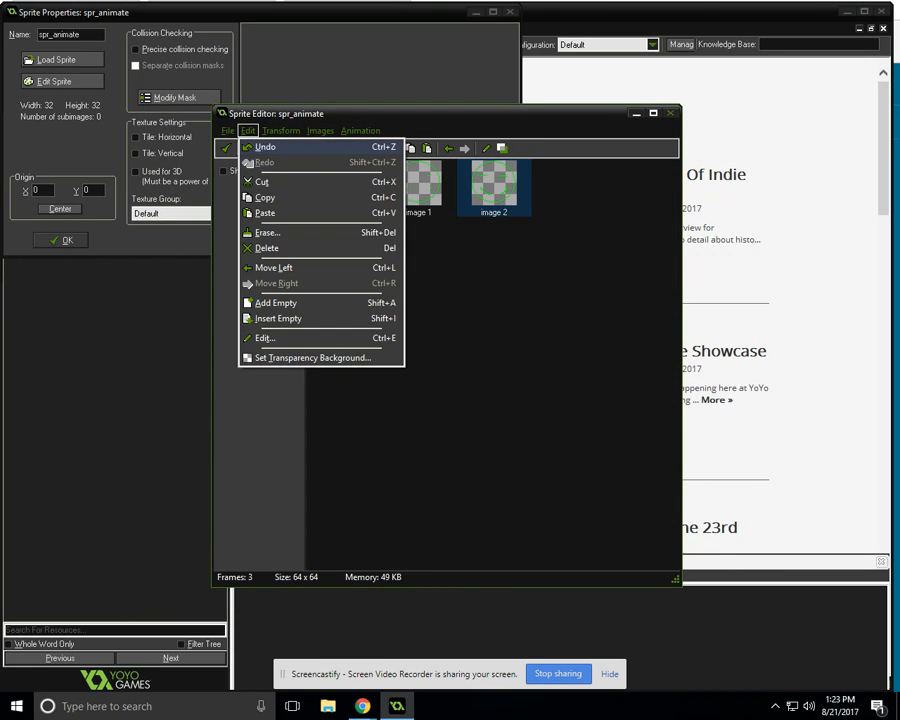
{"action": "left_click", "coordinate": [262, 183]}
{"action": "left_click", "coordinate": [248, 131]}
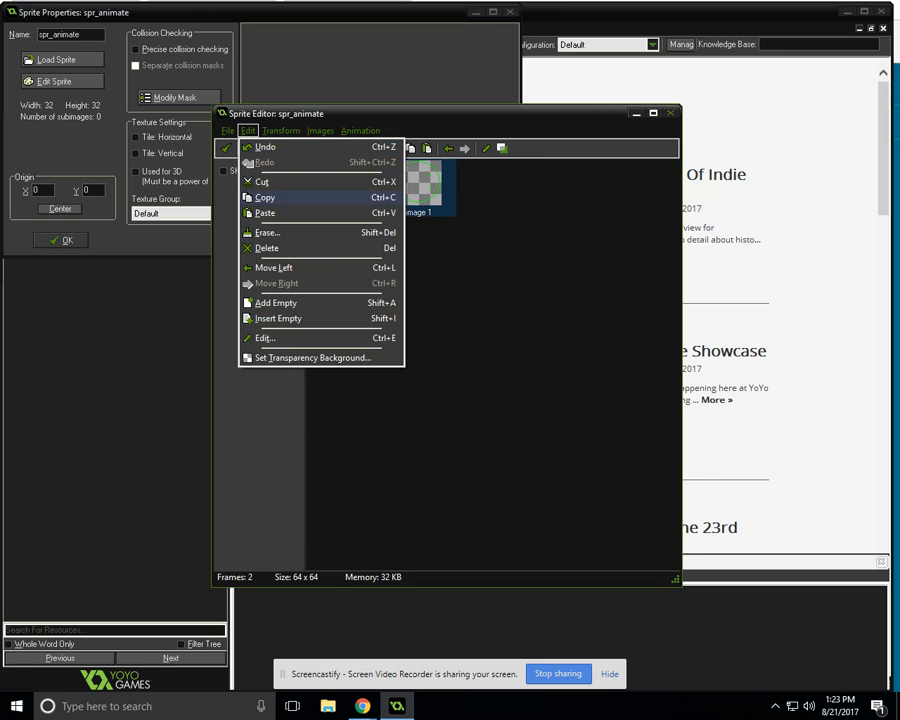
{"action": "left_click", "coordinate": [265, 213]}
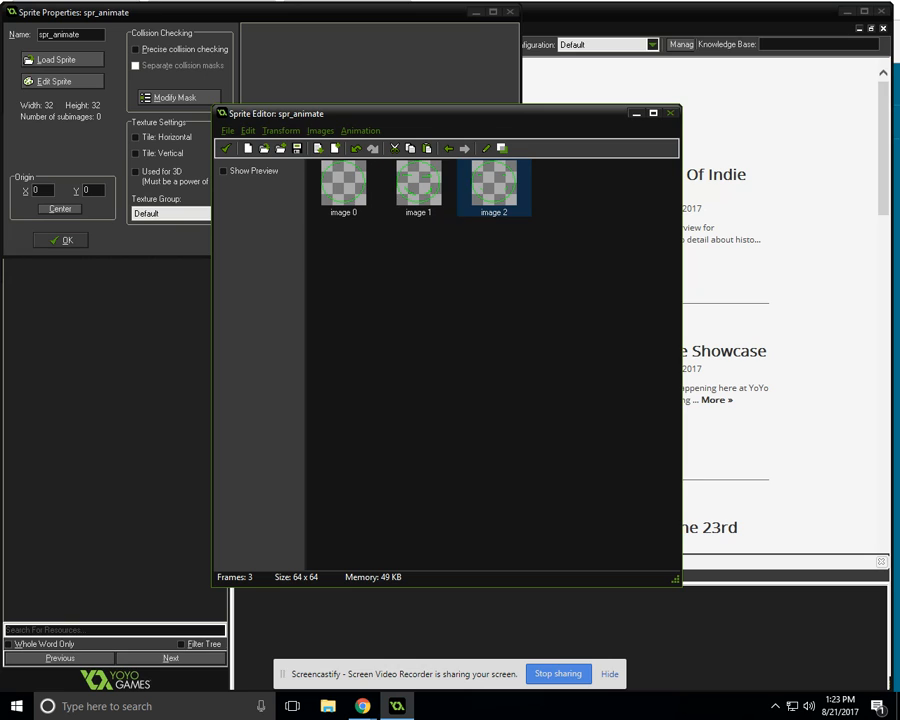
{"action": "left_click", "coordinate": [449, 149]}
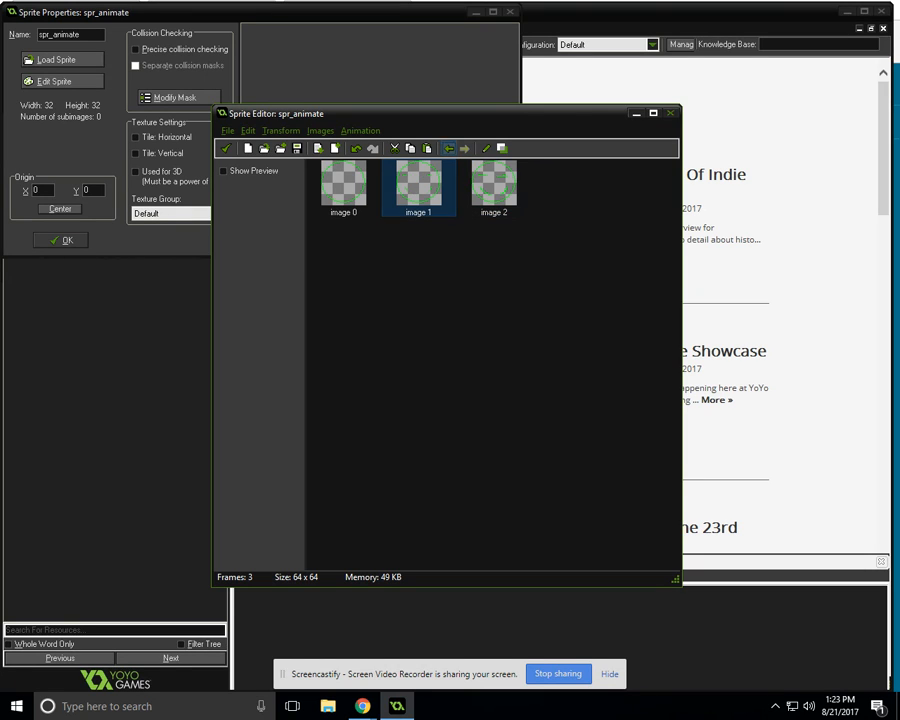
Step: Duplicate image 2 as a fourth frame and open the copy in the image editor
{"action": "left_click", "coordinate": [494, 187]}
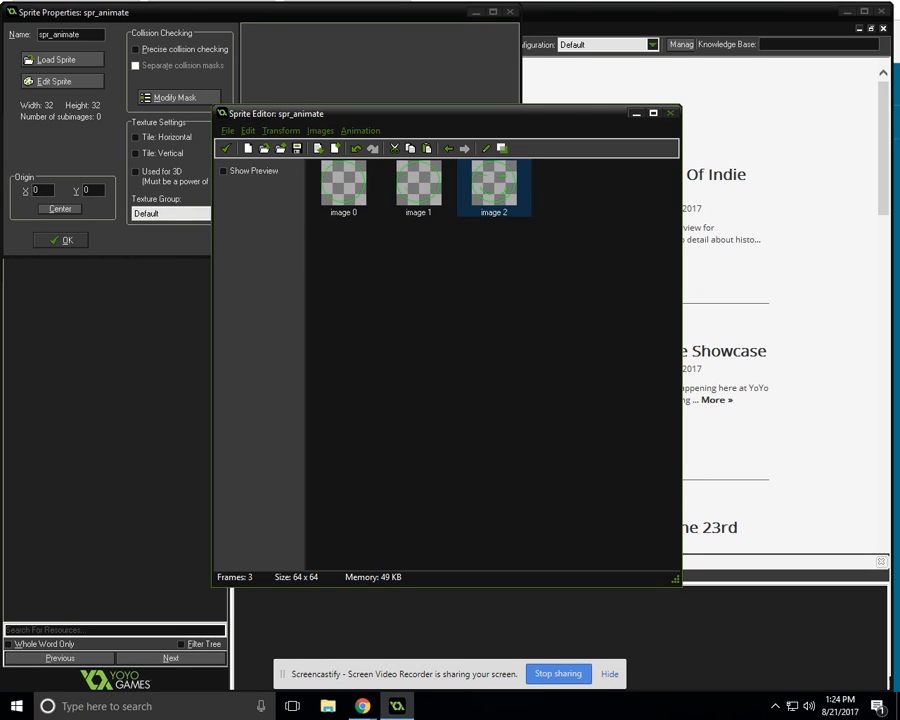
{"action": "left_click", "coordinate": [248, 131]}
{"action": "left_click", "coordinate": [265, 198]}
{"action": "left_click", "coordinate": [248, 131]}
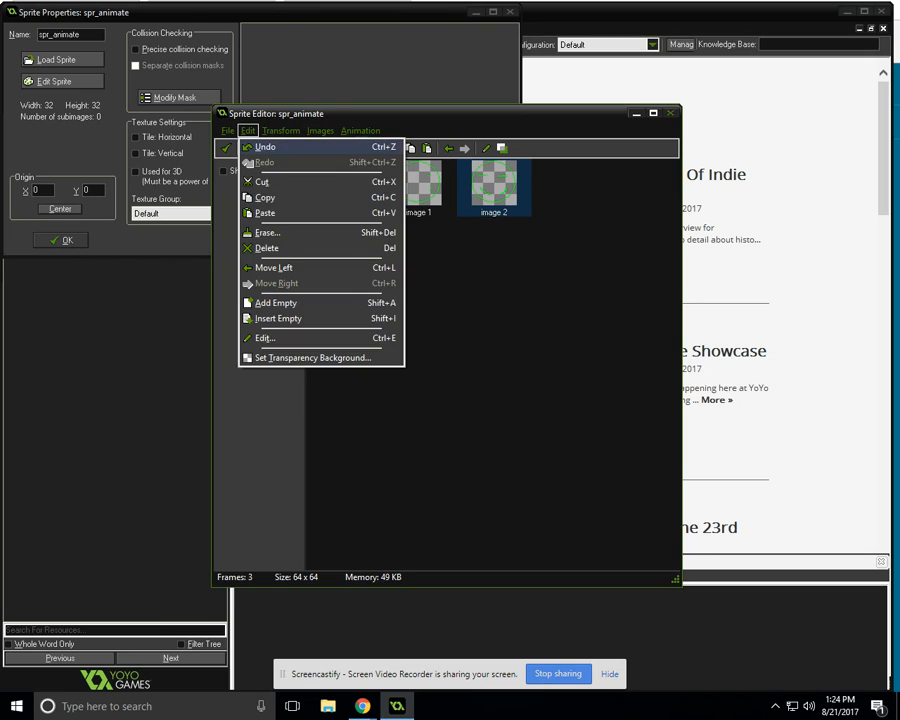
{"action": "left_click", "coordinate": [265, 213]}
{"action": "double_click", "coordinate": [548, 185]}
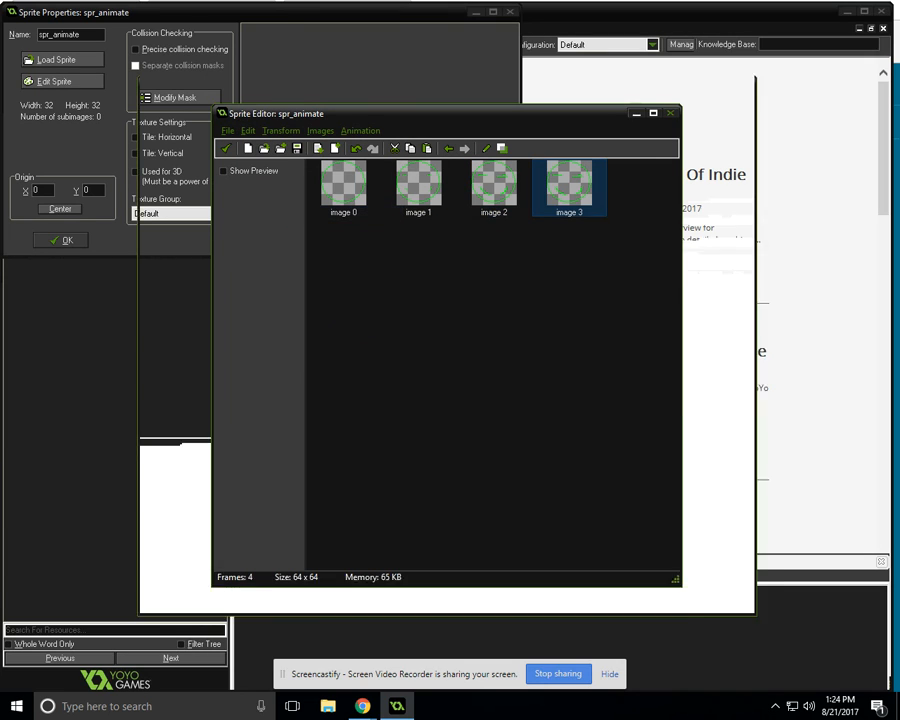
Step: In image 3, thicken both eye lines and join the mouth ends with a thick pencil stroke, saving the image back to the sprite
{"action": "scroll", "coordinate": [259, 146], "scroll_direction": "up", "scroll_amount": 4}
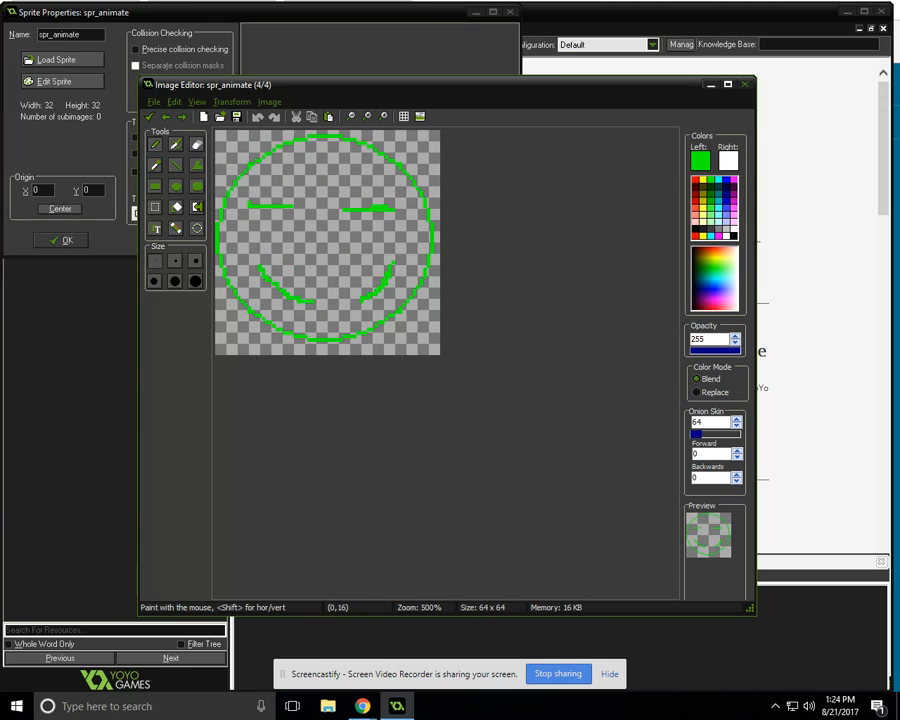
{"action": "left_click_drag", "start_coordinate": [266, 213], "coordinate": [289, 209]}
{"action": "mouse_move", "coordinate": [372, 215]}
{"action": "left_mouse_down"}
{"action": "mouse_move", "coordinate": [399, 216]}
{"action": "mouse_move", "coordinate": [385, 212]}
{"action": "left_mouse_up"}
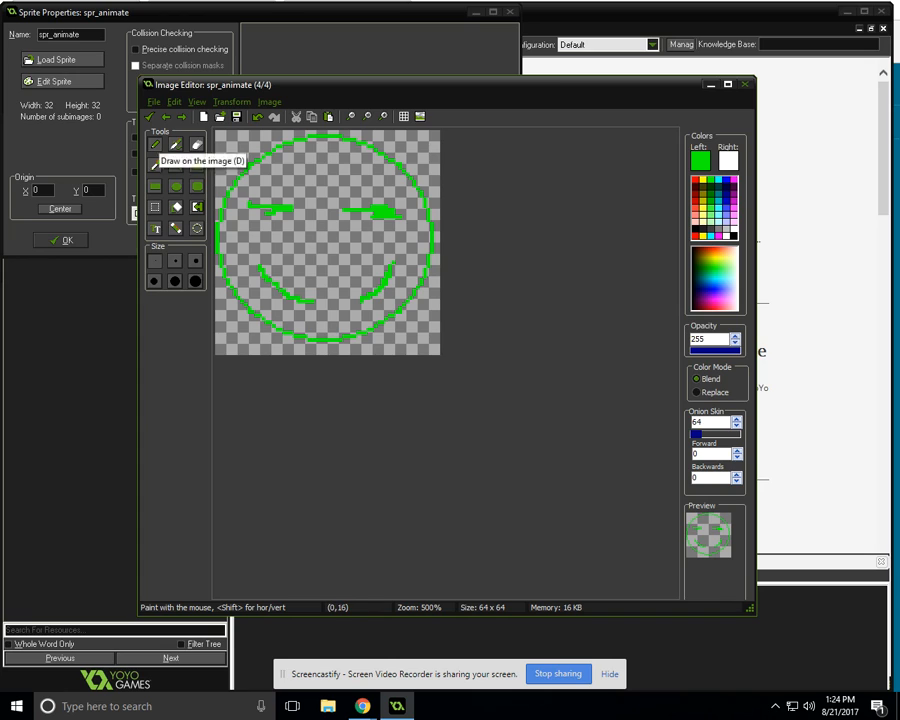
{"action": "mouse_move", "coordinate": [316, 304]}
{"action": "left_mouse_down"}
{"action": "mouse_move", "coordinate": [364, 293]}
{"action": "mouse_move", "coordinate": [301, 297]}
{"action": "mouse_move", "coordinate": [319, 301]}
{"action": "left_mouse_up"}
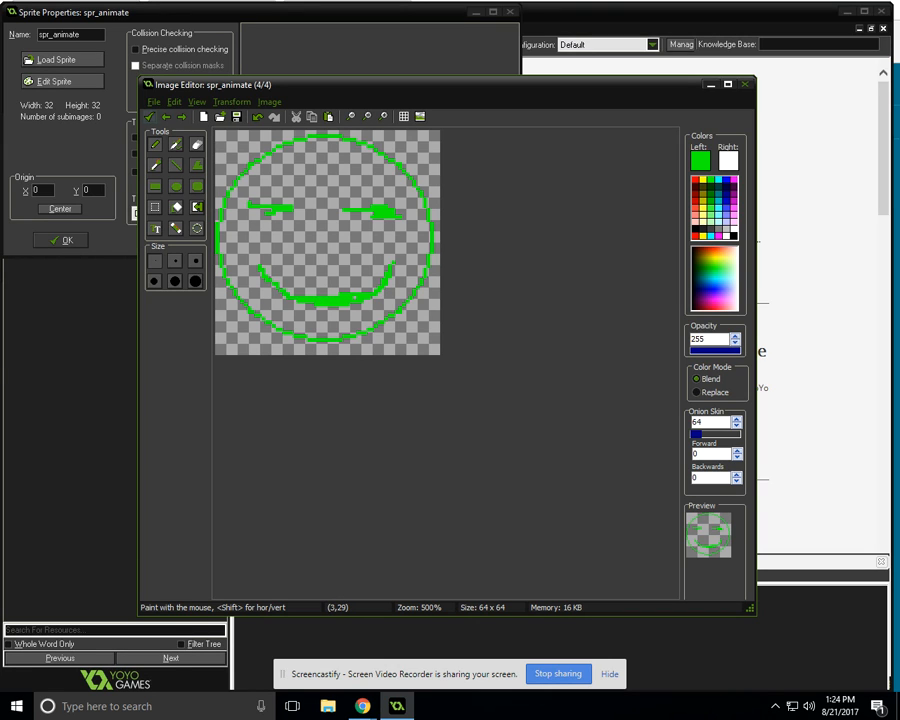
{"action": "left_click", "coordinate": [149, 116]}
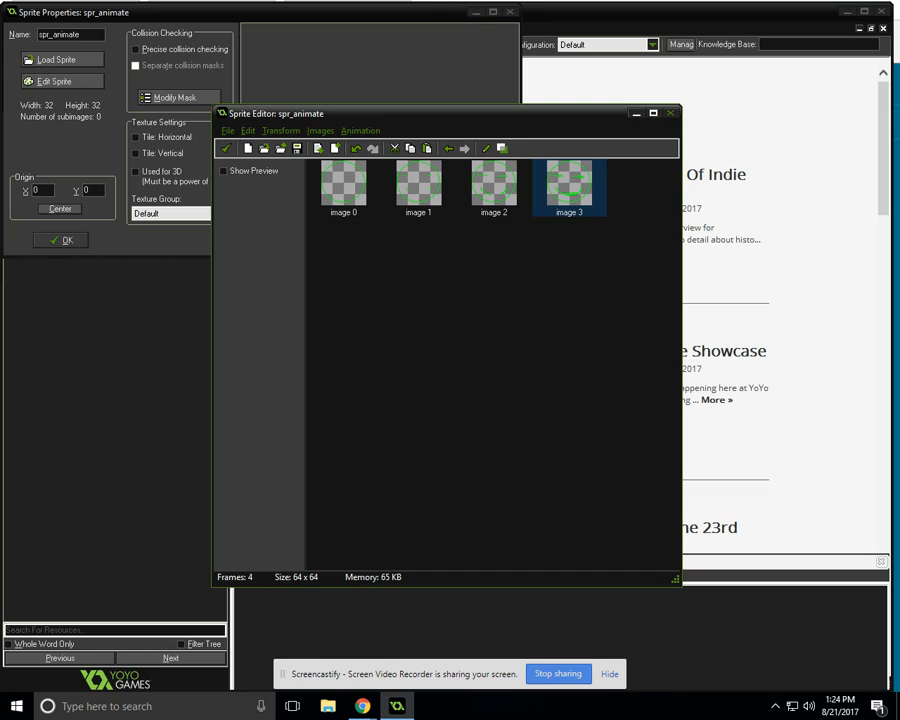
Step: Accept the four-frame spr_animate animation and confirm its sprite properties
{"action": "left_click", "coordinate": [360, 130]}
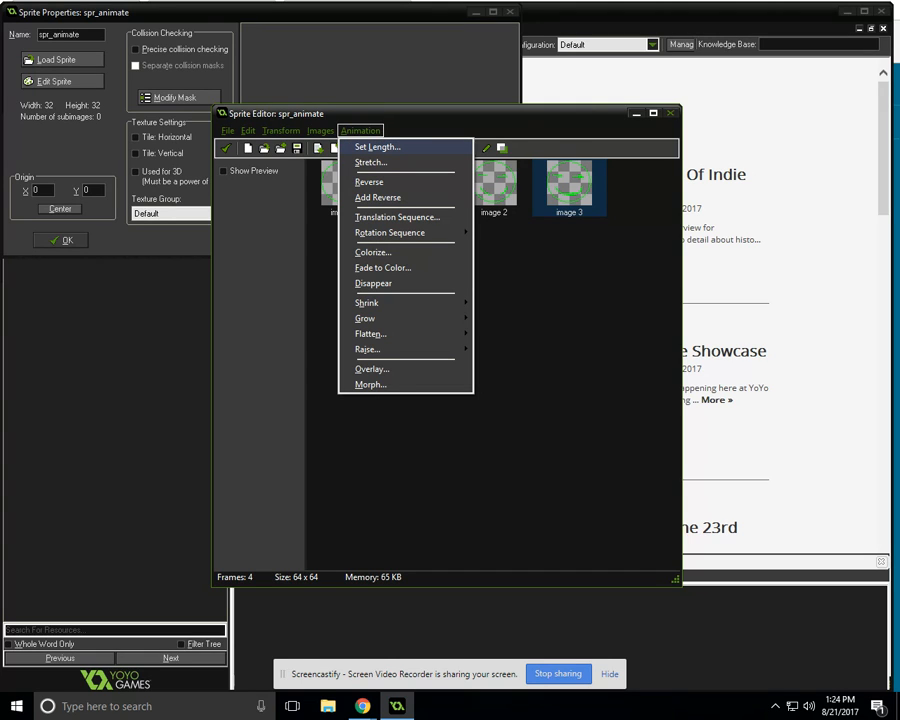
{"action": "left_click", "coordinate": [227, 148]}
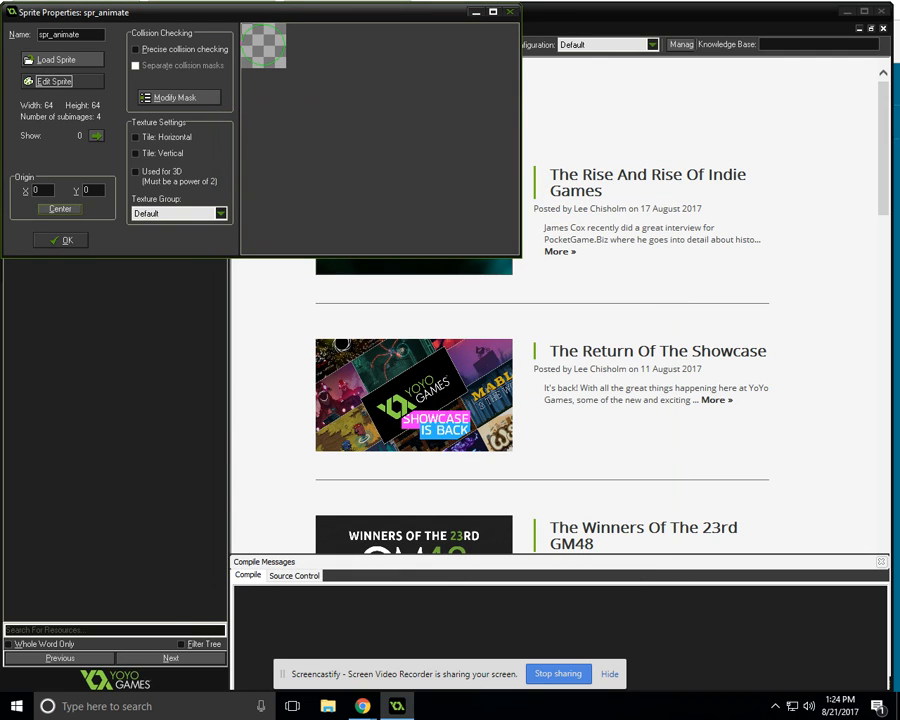
{"action": "left_click", "coordinate": [60, 240]}
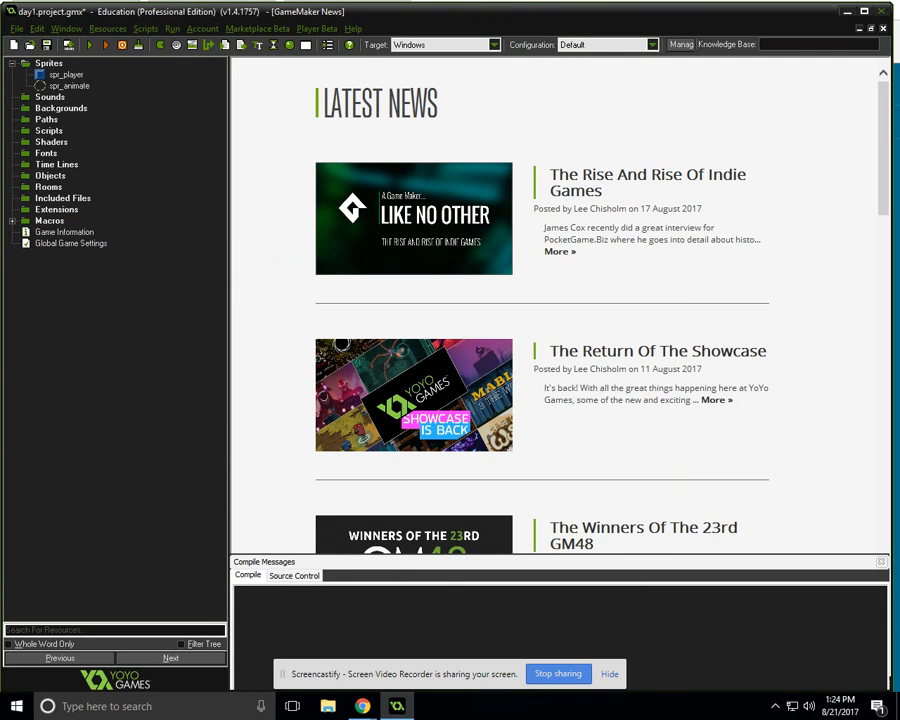